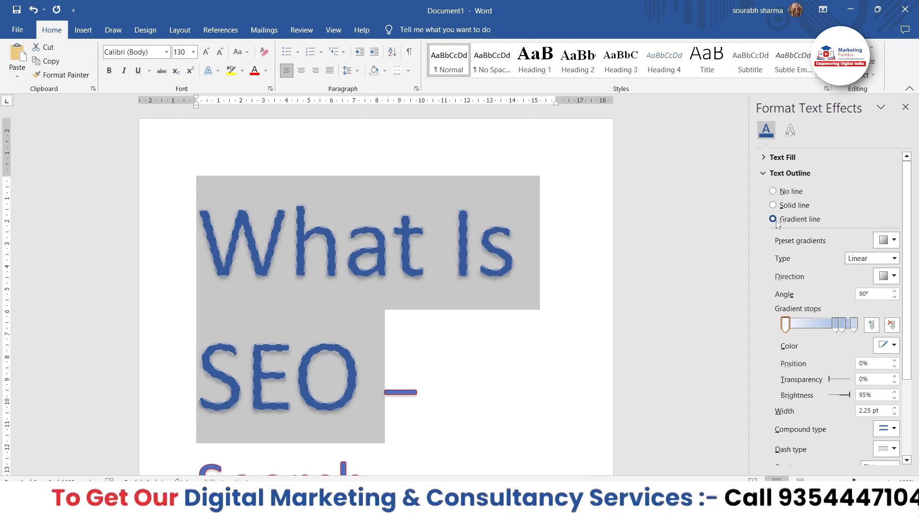
# Apply a green preset gradient to the outline of the "What Is SEO" text
pyautogui.click(886, 240)
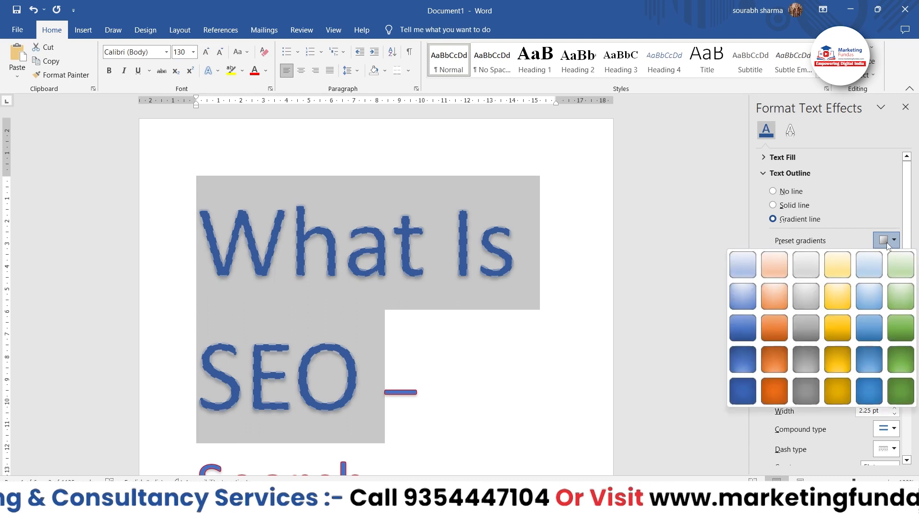
pyautogui.click(902, 328)
pyautogui.click(534, 309)
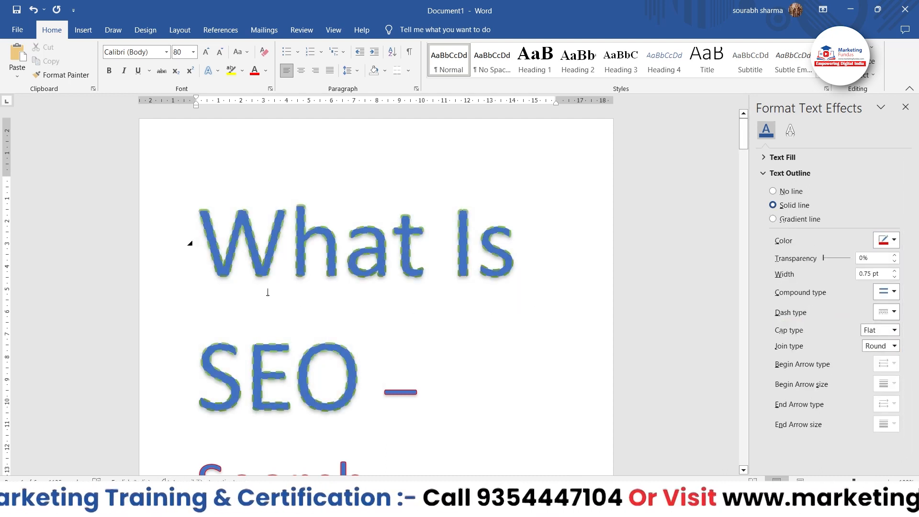
# Reselect "What Is SEO" and switch its text outline to a solid line
pyautogui.moveTo(199, 222); pyautogui.dragTo(346, 381)
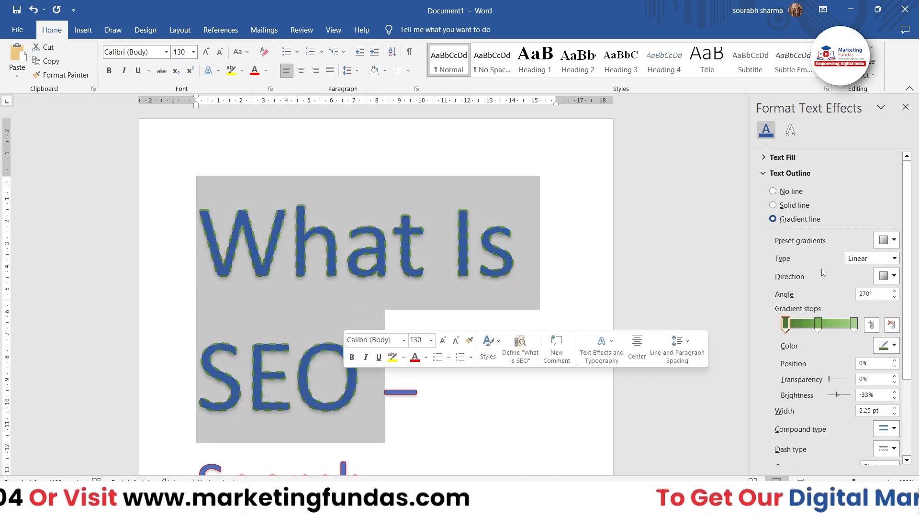
pyautogui.click(773, 205)
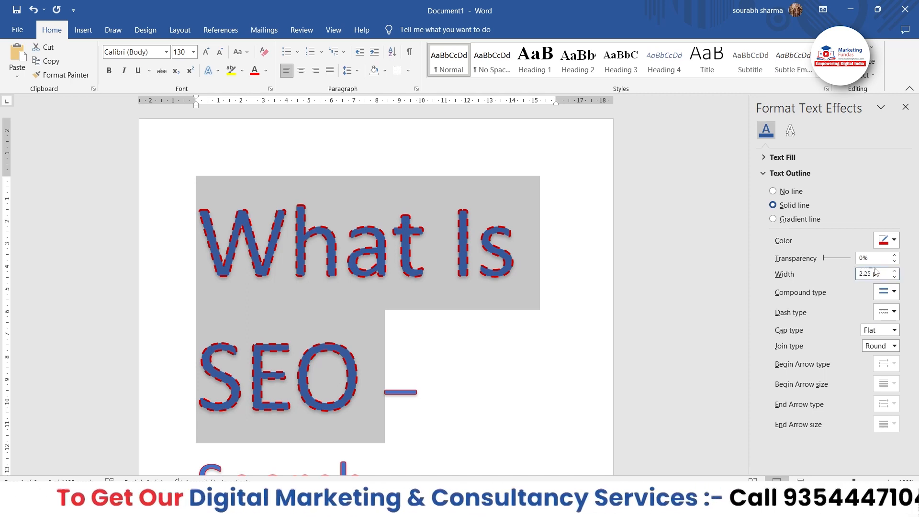
pyautogui.moveTo(823, 259)
pyautogui.mouseDown()
pyautogui.moveTo(852, 261)
pyautogui.moveTo(818, 259)
pyautogui.mouseUp()
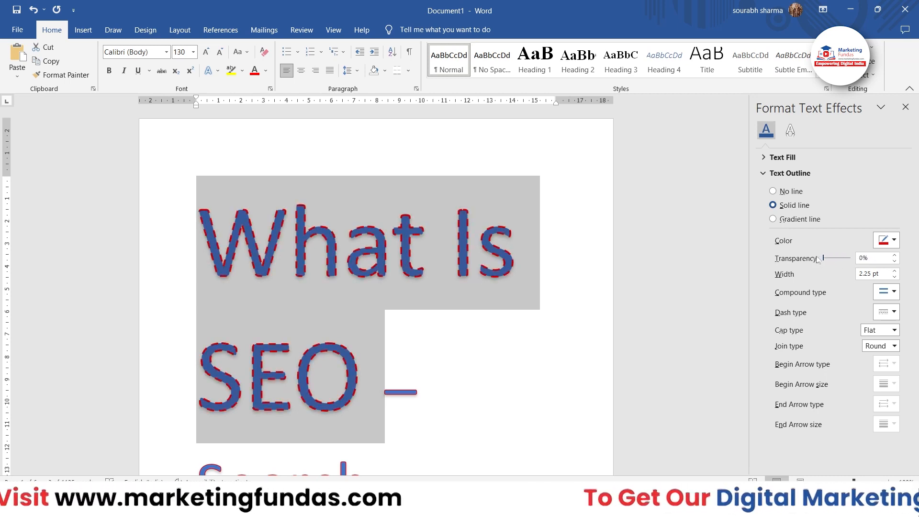
# Increase the outline width of "What Is SEO" to 7.75 pt
pyautogui.click(895, 271)
pyautogui.click(895, 271)
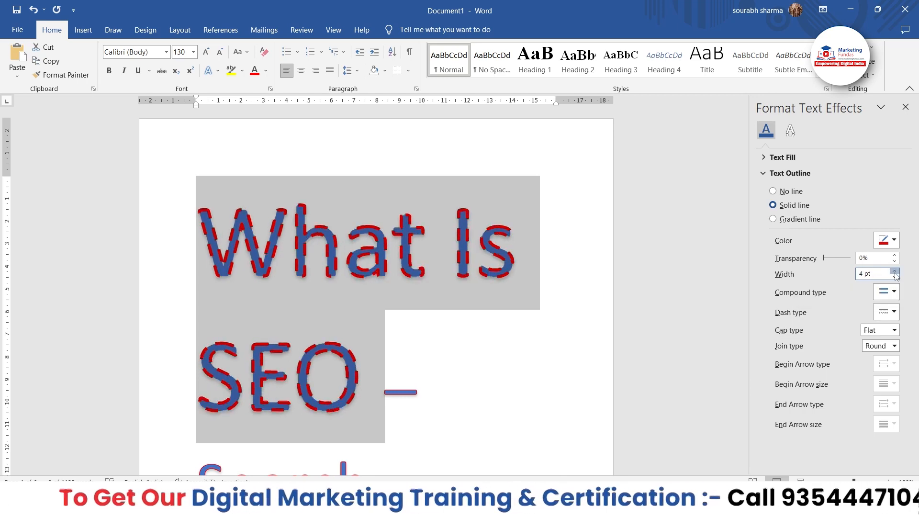
pyautogui.click(894, 271)
pyautogui.click(895, 271)
pyautogui.click(895, 271)
pyautogui.click(894, 271)
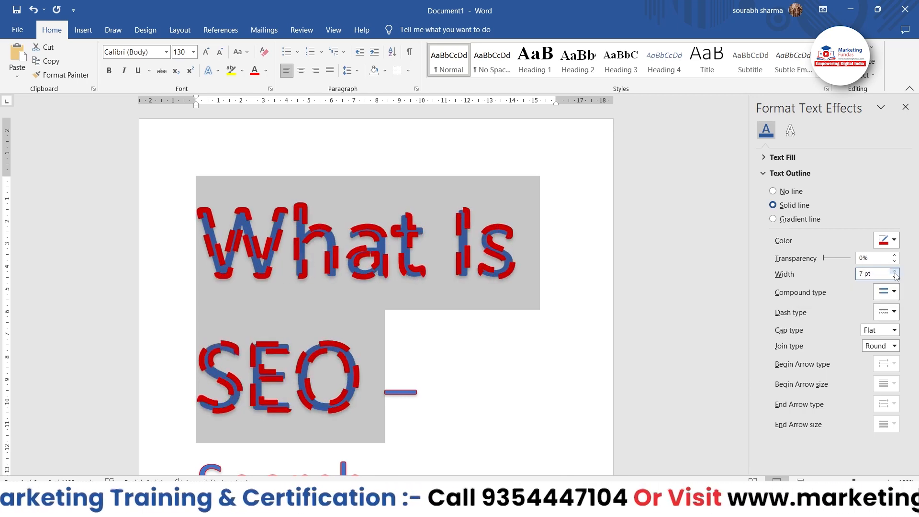
pyautogui.click(895, 271)
pyautogui.click(895, 271)
pyautogui.click(894, 271)
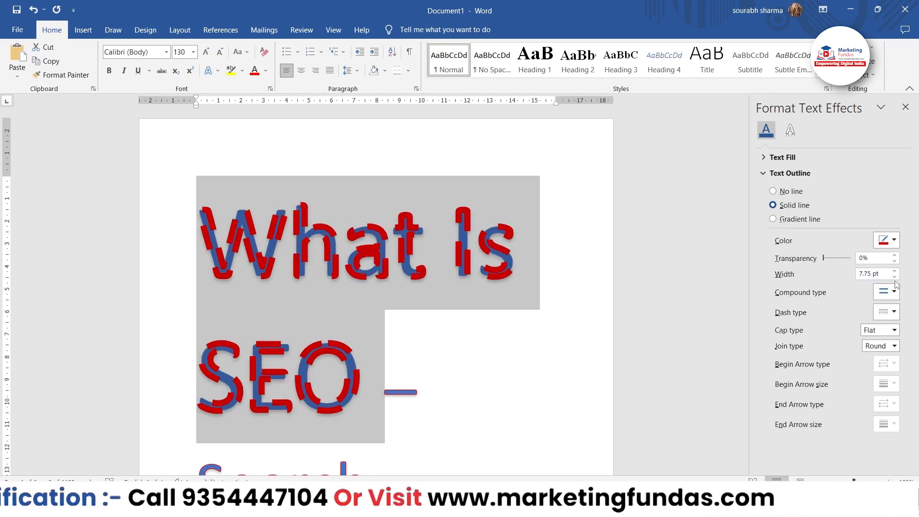
# Reduce the outline width of "What Is SEO" to 3.25 pt
pyautogui.click(894, 276)
pyautogui.click(895, 277)
pyautogui.click(894, 276)
pyautogui.click(894, 277)
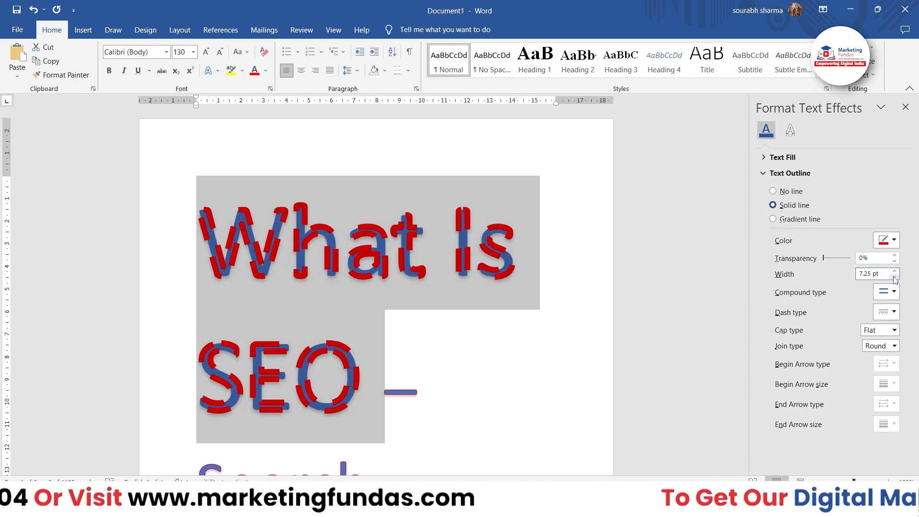
pyautogui.click(895, 276)
pyautogui.click(894, 277)
pyautogui.click(895, 277)
pyautogui.click(894, 277)
pyautogui.click(894, 276)
pyautogui.click(895, 277)
pyautogui.click(894, 277)
pyautogui.click(894, 276)
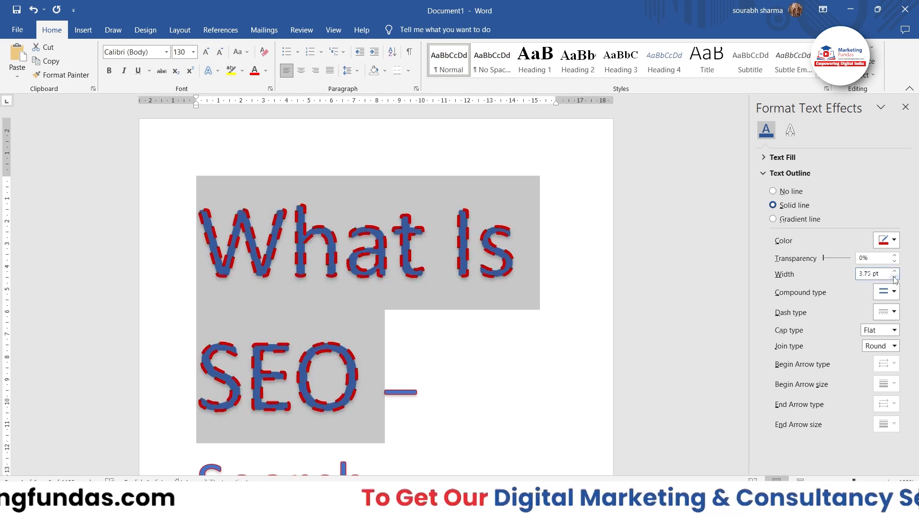
pyautogui.click(894, 277)
pyautogui.click(895, 277)
pyautogui.click(894, 276)
pyautogui.click(895, 277)
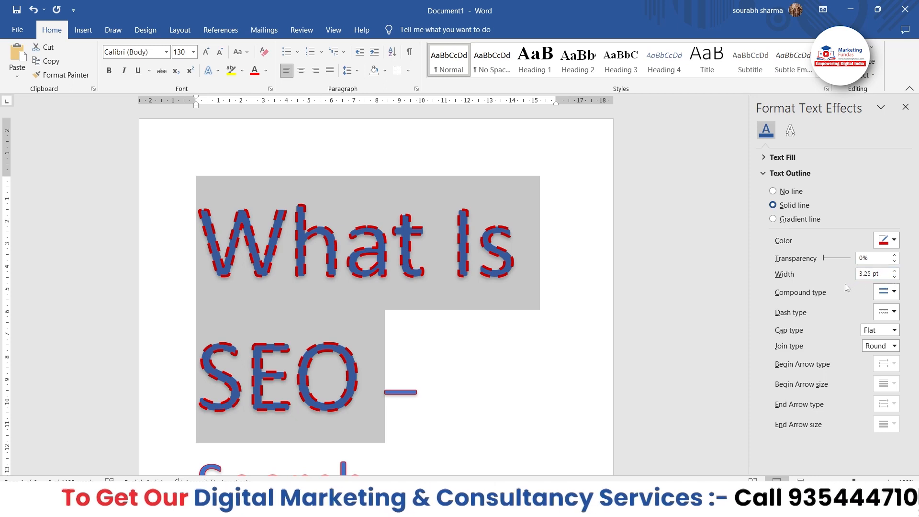
# Try the double, thin-thick and triple compound types on the outline of "What Is SEO"
pyautogui.click(894, 293)
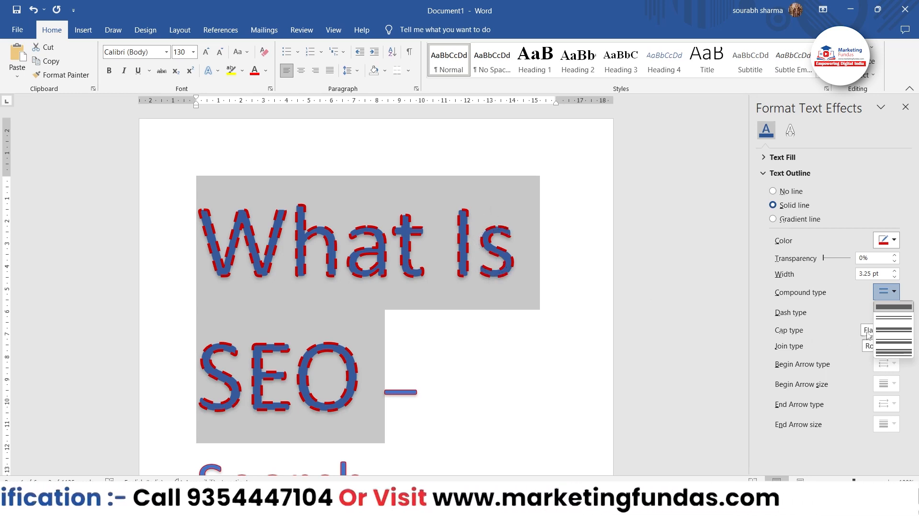
pyautogui.click(891, 323)
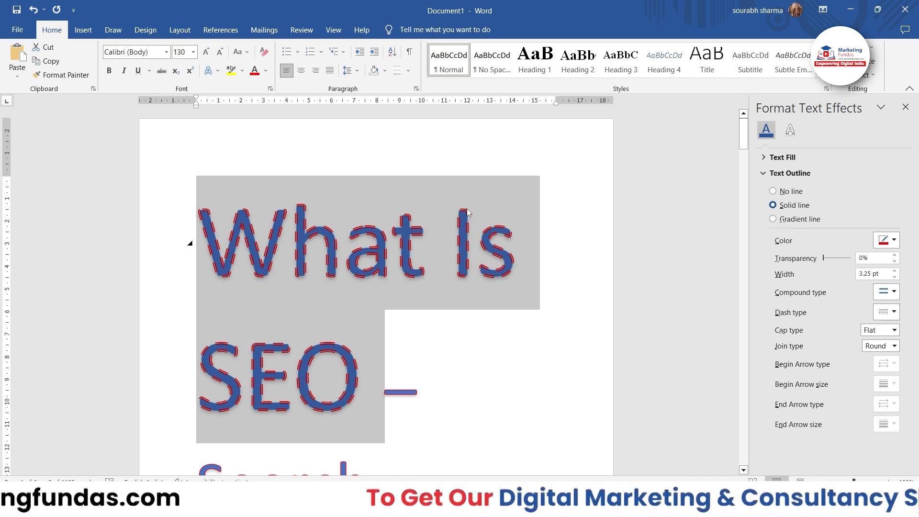
pyautogui.click(883, 293)
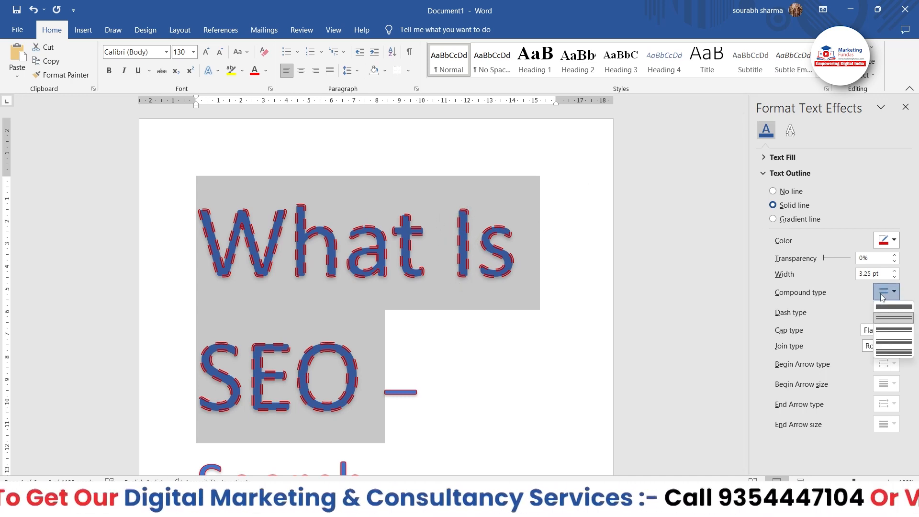
pyautogui.click(891, 345)
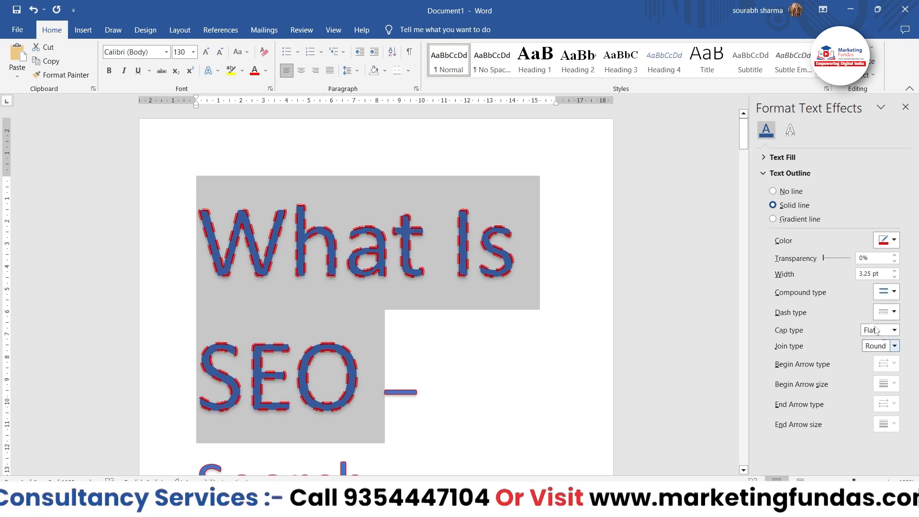
pyautogui.click(885, 292)
pyautogui.click(894, 354)
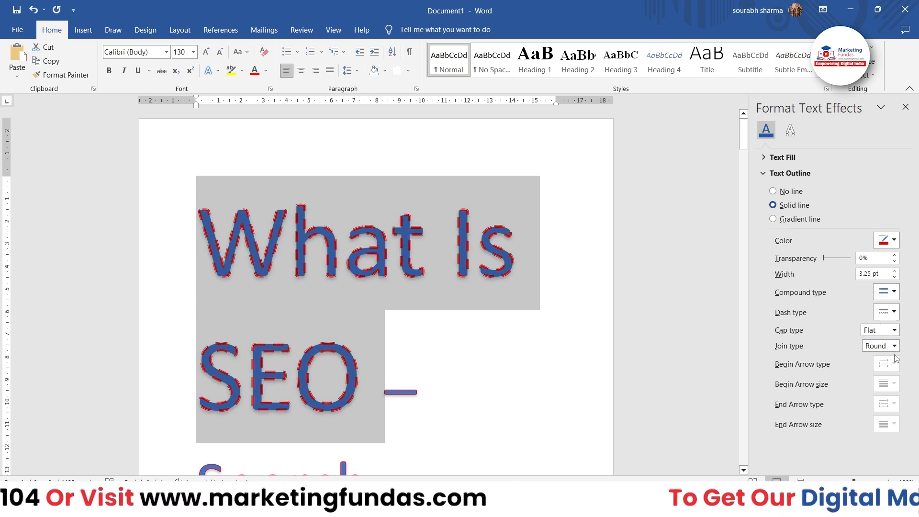
pyautogui.click(881, 296)
pyautogui.click(850, 314)
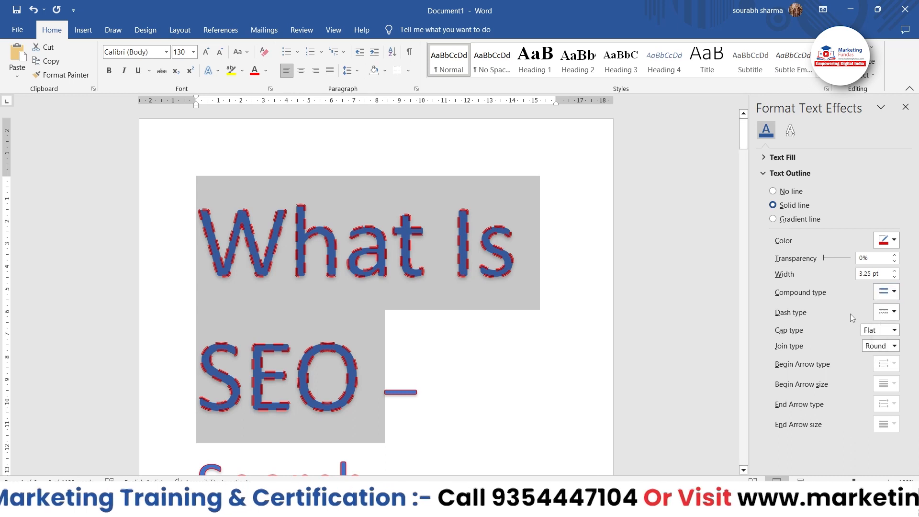
# Set the dash type of the "What Is SEO" outline to Long Dash Dot Dot
pyautogui.click(888, 311)
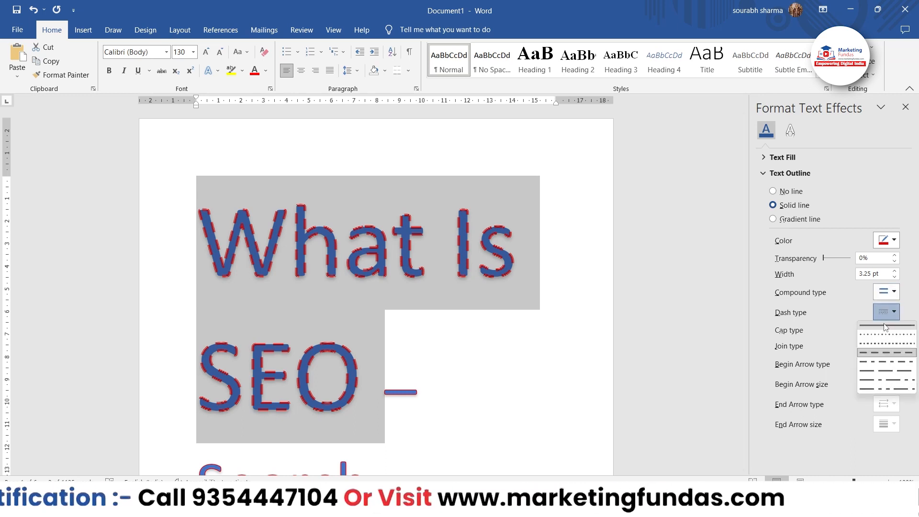
pyautogui.click(877, 391)
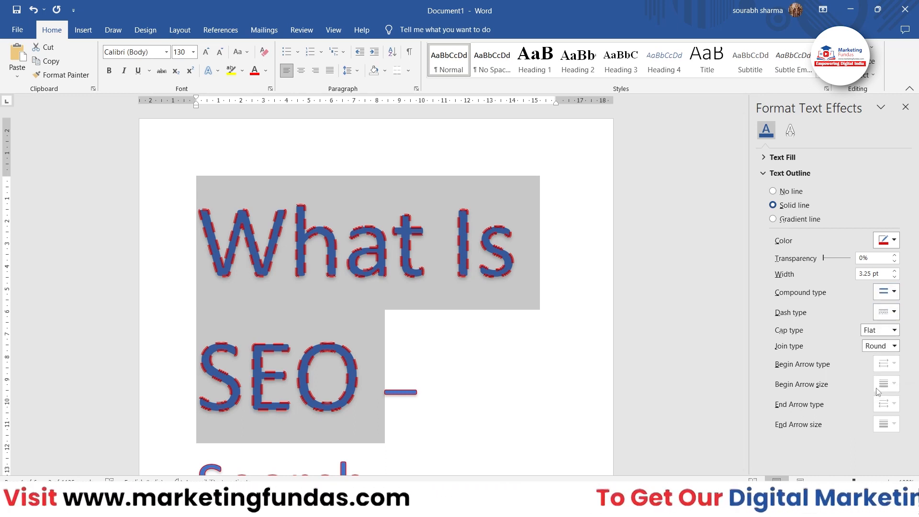
pyautogui.click(885, 312)
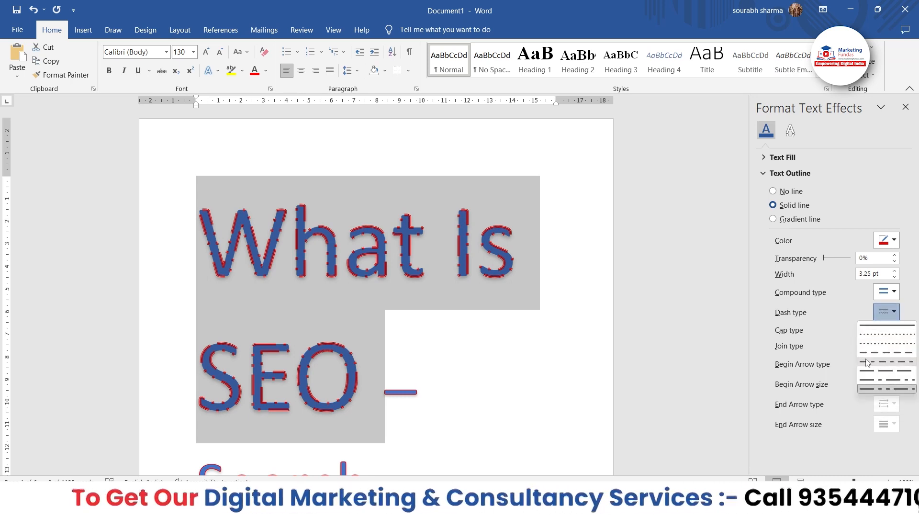
pyautogui.click(823, 338)
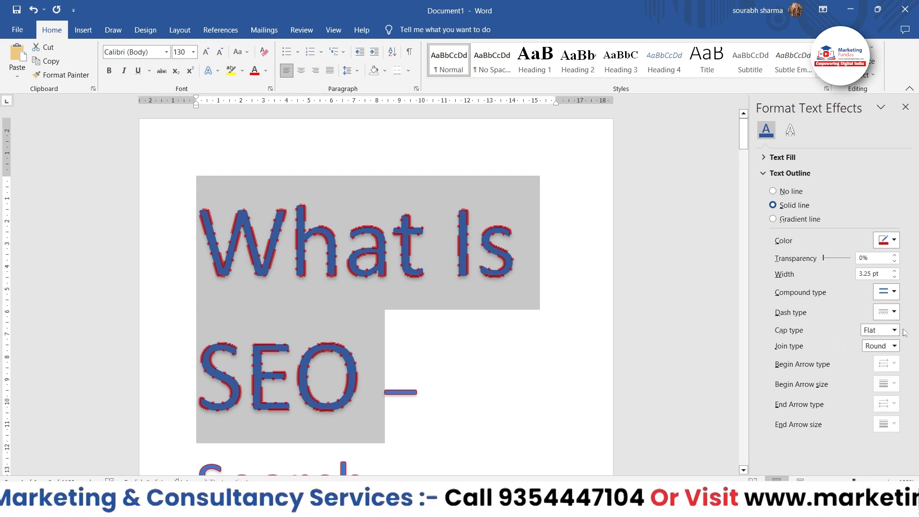
pyautogui.click(894, 330)
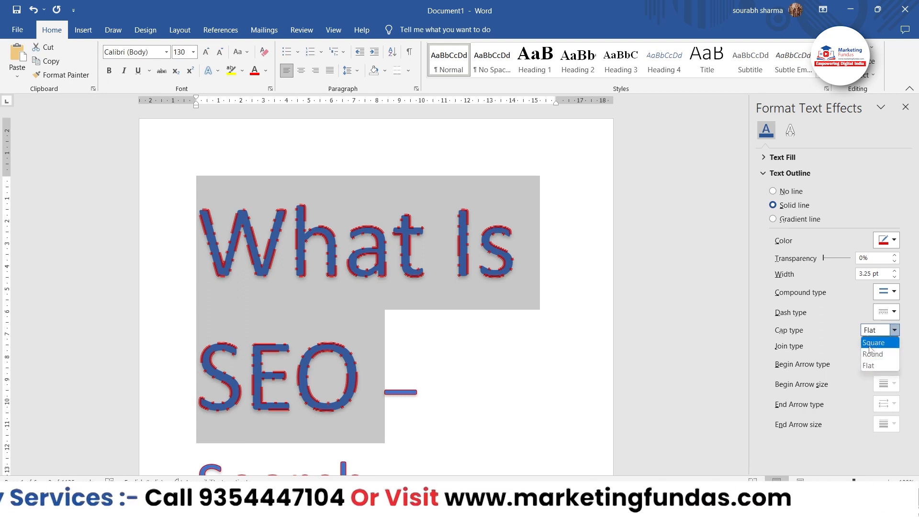
# Set the compound type of the "What Is SEO" outline to a simple single line
pyautogui.click(886, 293)
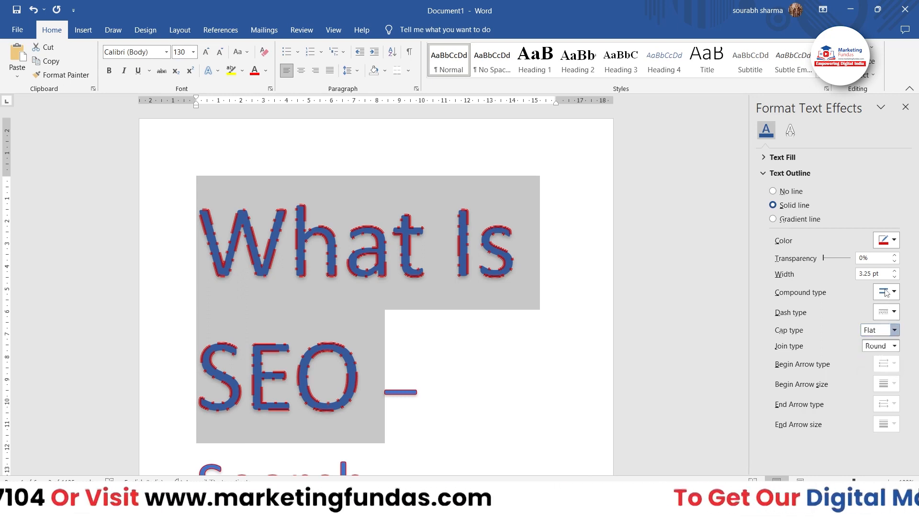
pyautogui.click(886, 293)
pyautogui.click(886, 307)
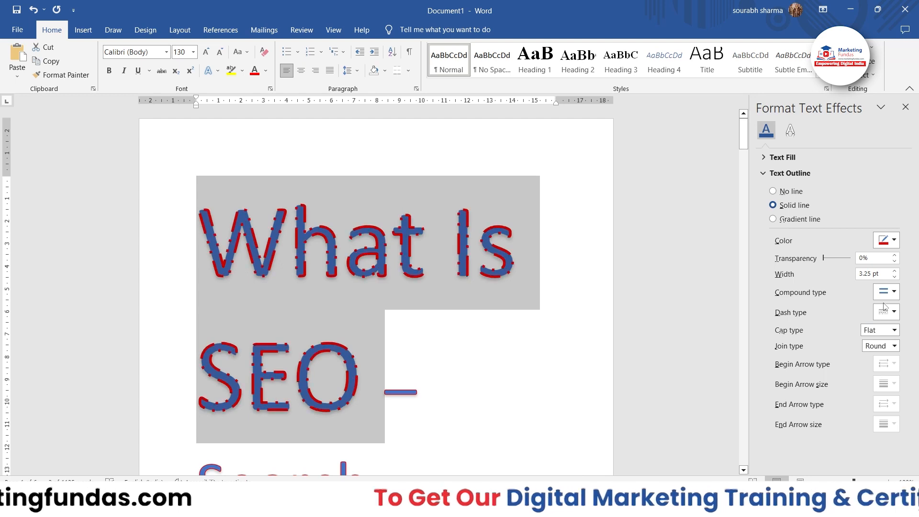
# Set the dash type of the "What Is SEO" outline to an unbroken solid line
pyautogui.click(881, 314)
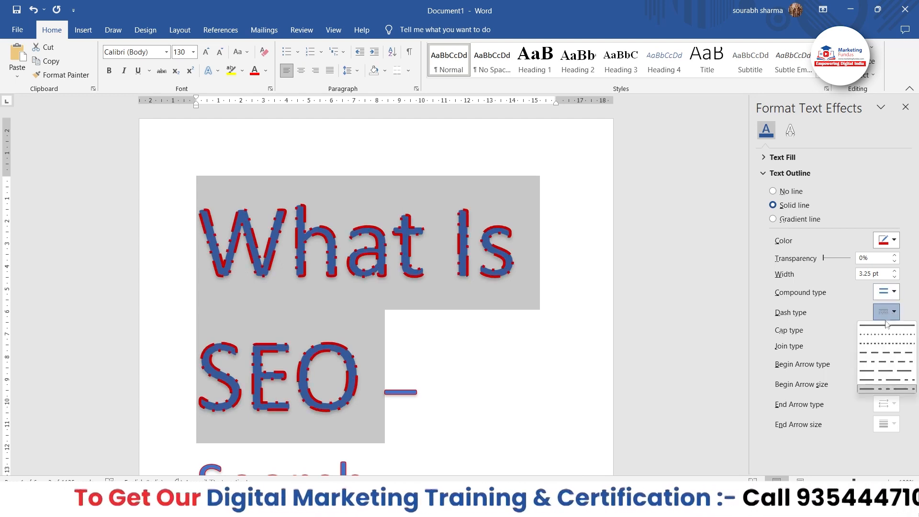
pyautogui.click(887, 326)
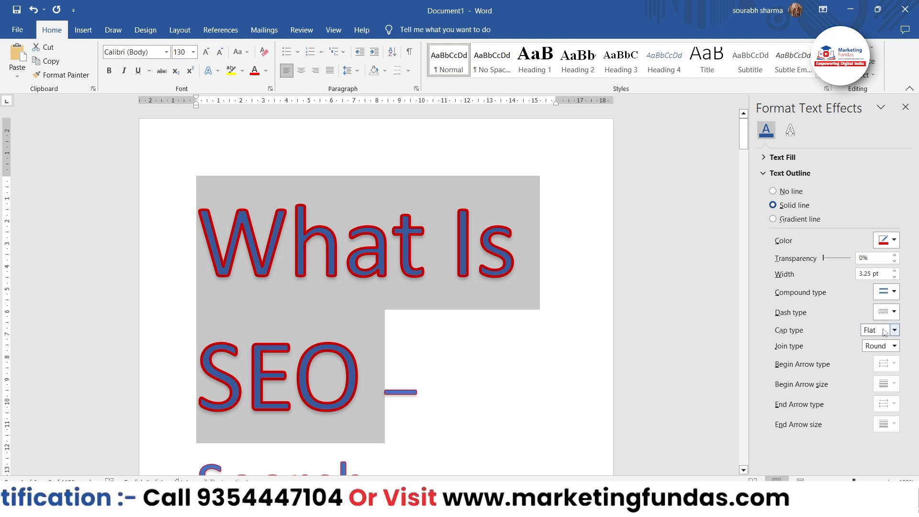
pyautogui.click(894, 330)
# Set the dash type of the "What Is SEO" outline to evenly spaced dashes
pyautogui.click(892, 314)
pyautogui.click(892, 313)
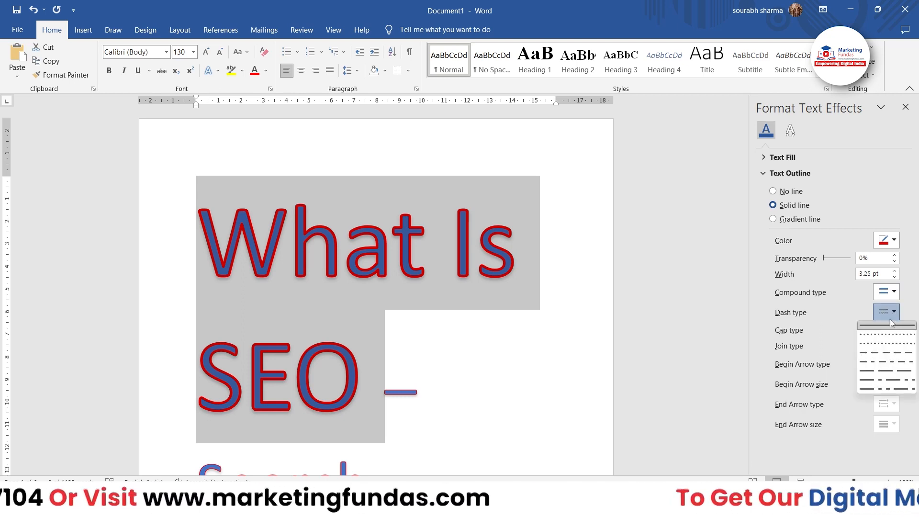
pyautogui.click(881, 353)
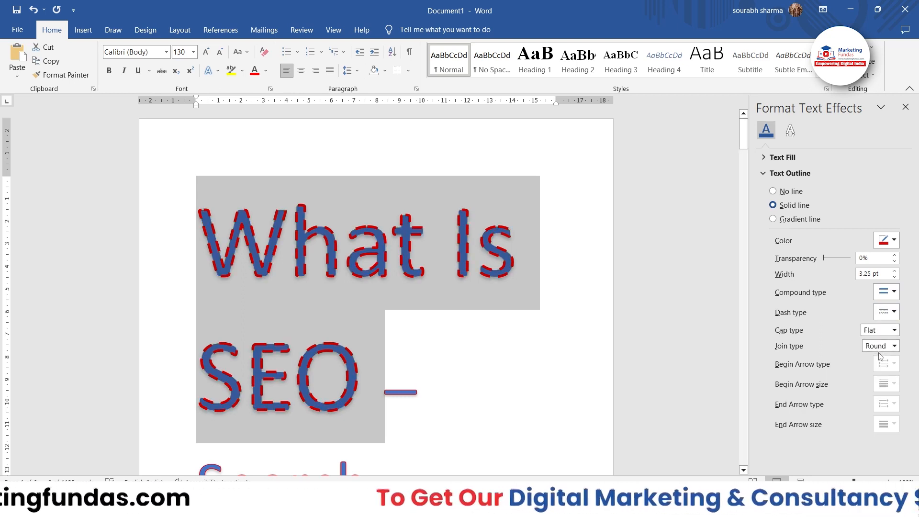
# Try the Square cap type on the outline dashes of "What Is SEO" and settle on Round
pyautogui.click(883, 330)
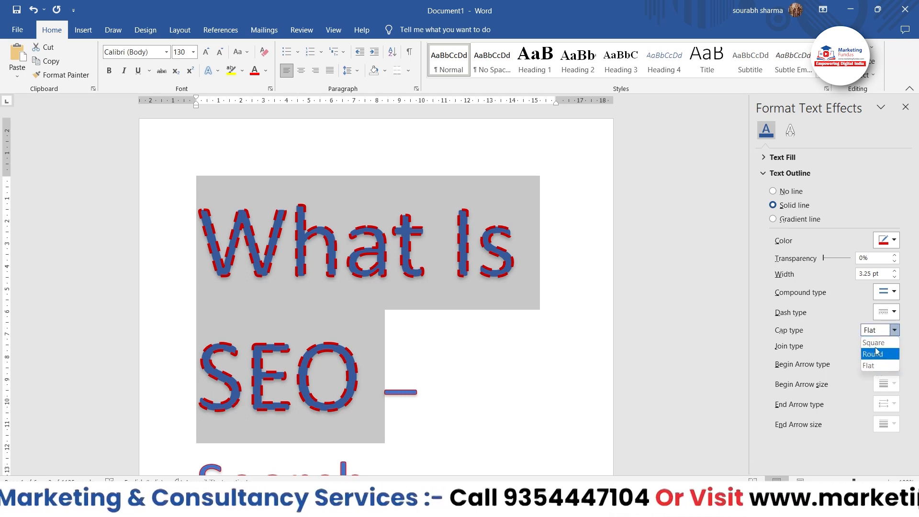
pyautogui.click(876, 344)
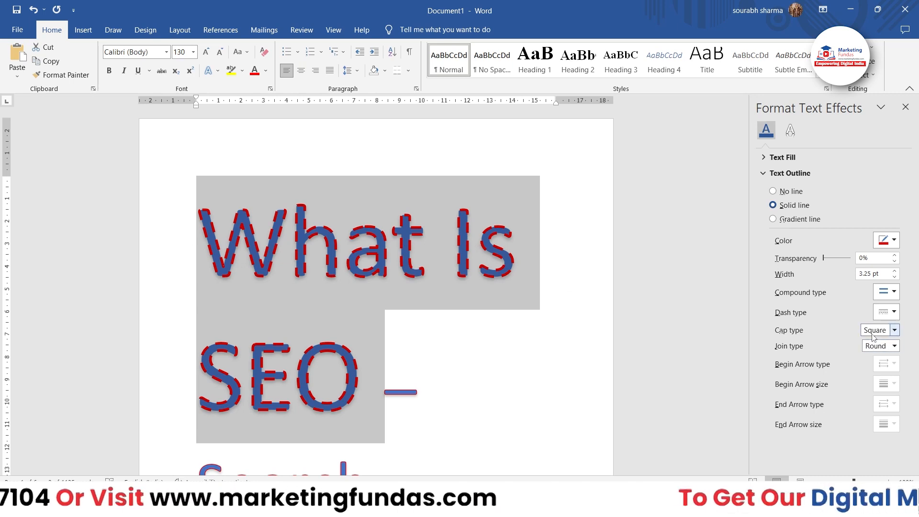
pyautogui.click(893, 330)
pyautogui.click(873, 354)
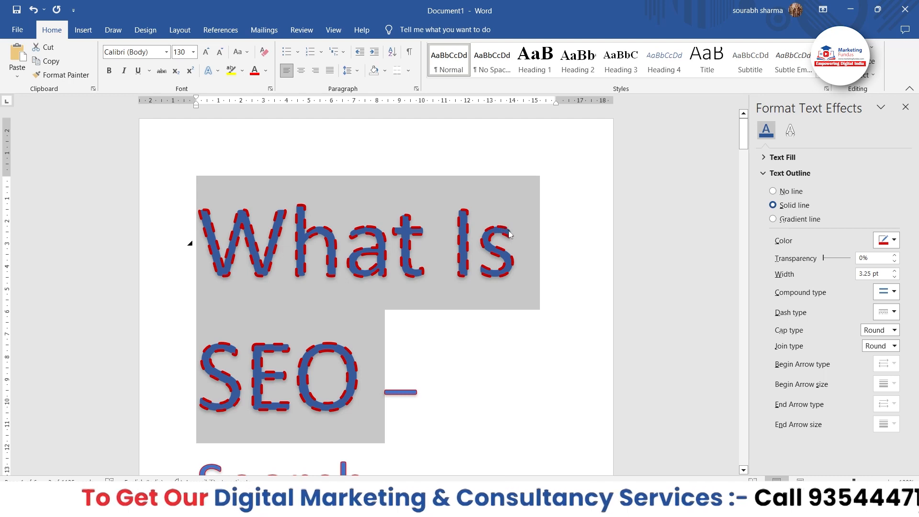
# Try the Bevel join type on the outline of "What Is SEO" and settle on Miter
pyautogui.click(888, 347)
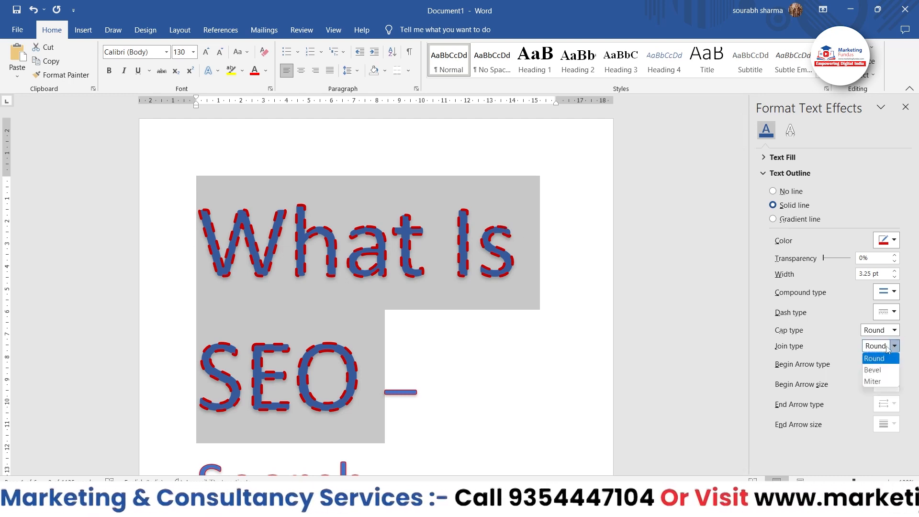
pyautogui.click(873, 370)
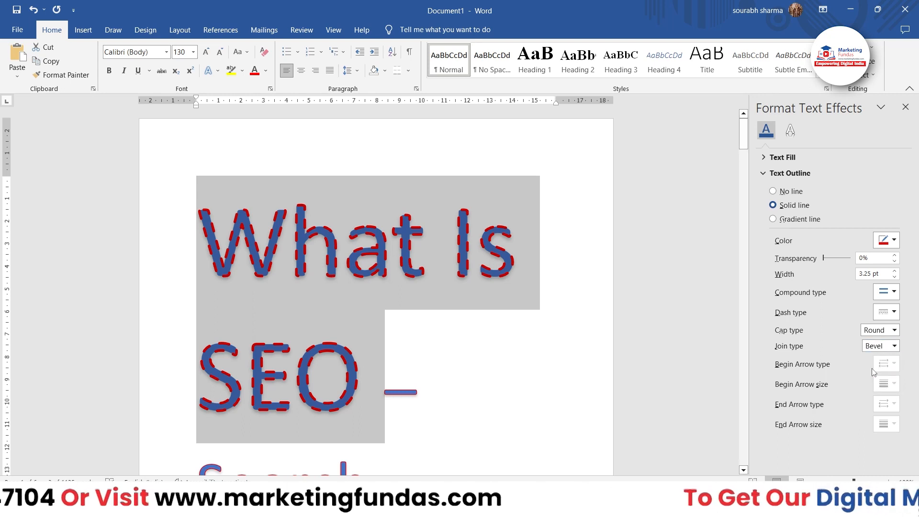
pyautogui.click(894, 346)
pyautogui.click(873, 381)
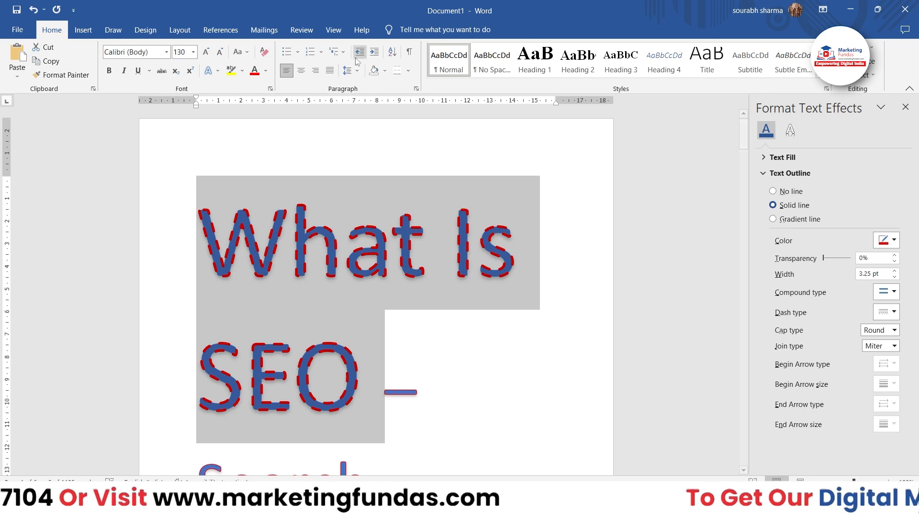
# Apply the outer shadow preset with a 180° angle to the "What Is SEO" heading from the detailed shadow options
pyautogui.click(214, 73)
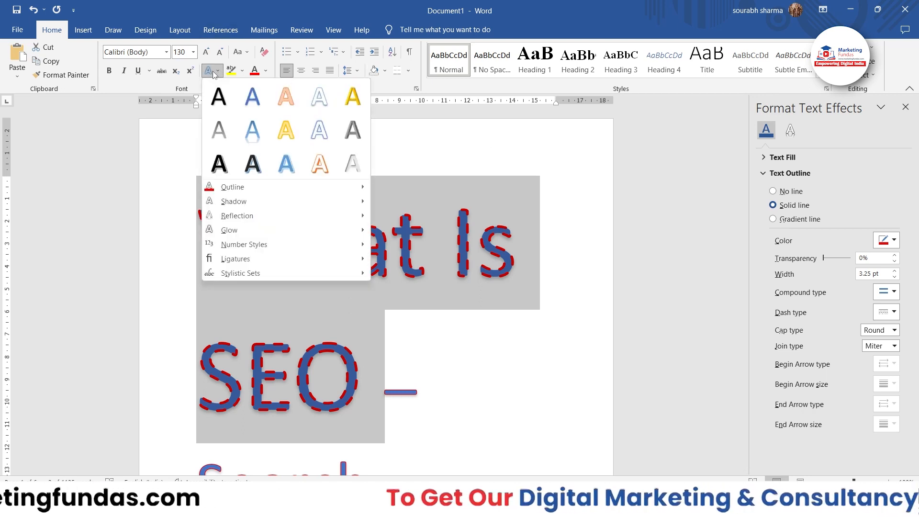
pyautogui.moveTo(219, 195)
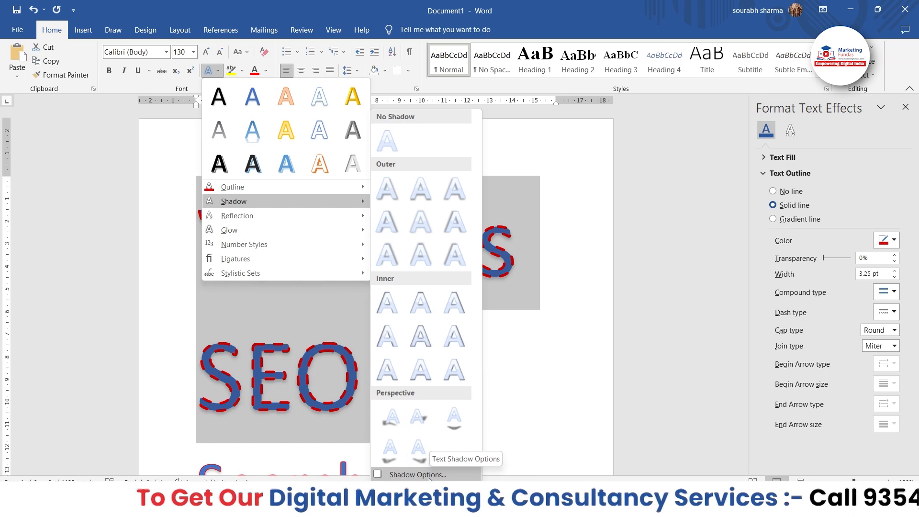
pyautogui.click(429, 476)
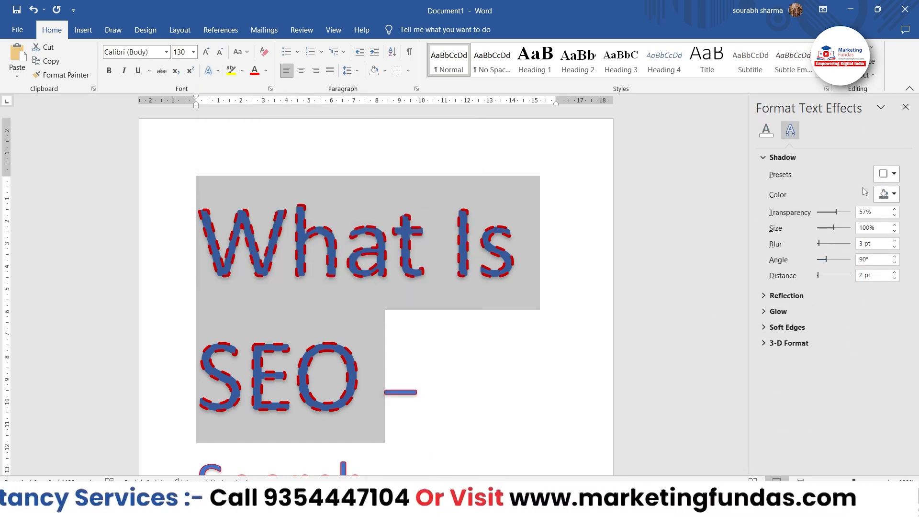
pyautogui.click(889, 176)
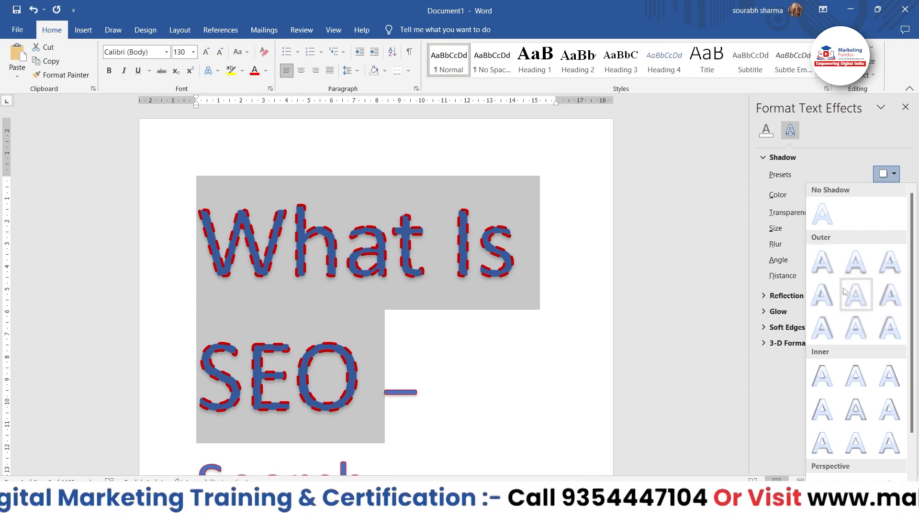
pyautogui.click(880, 292)
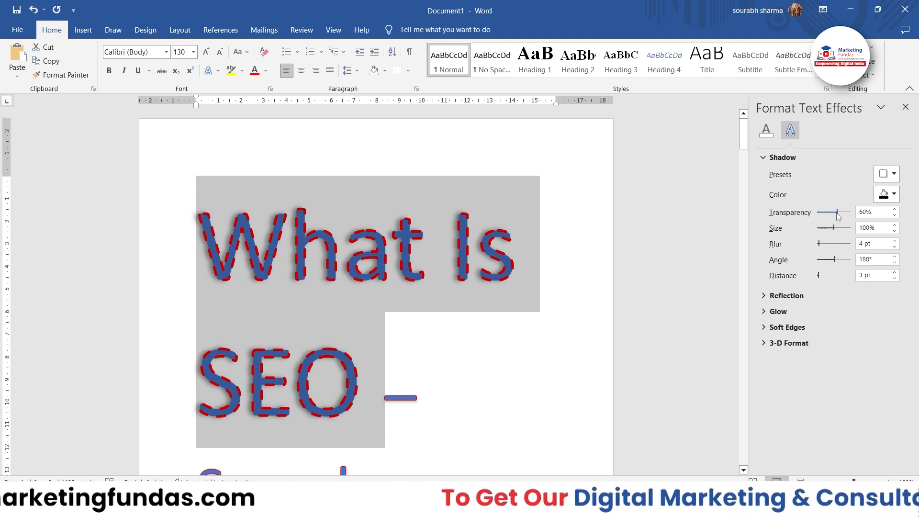
# Set the shadow of "What Is SEO" to 0% transparency and 103% size
pyautogui.moveTo(838, 215); pyautogui.dragTo(795, 206)
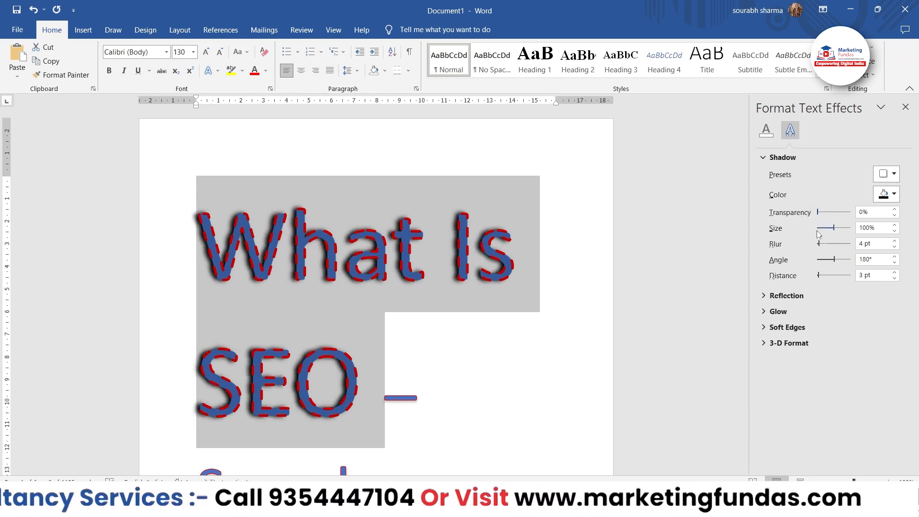
pyautogui.click(835, 229)
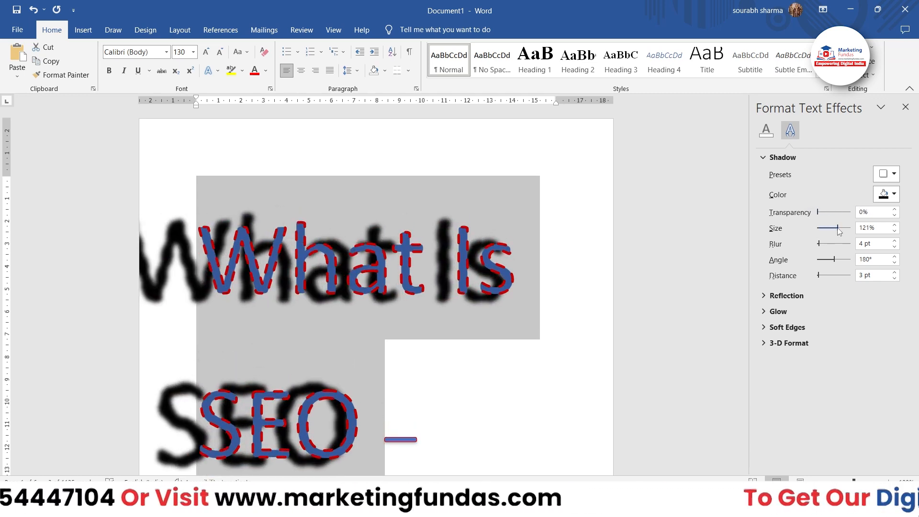
pyautogui.click(835, 228)
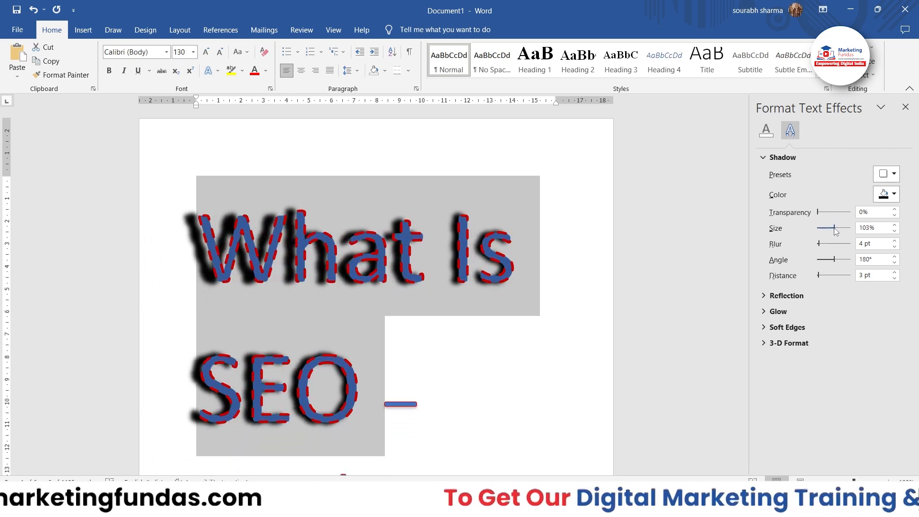
# Set the shadow of "What Is SEO" to 2 pt blur, 179° angle and 2 pt distance
pyautogui.moveTo(819, 244); pyautogui.dragTo(819, 244)
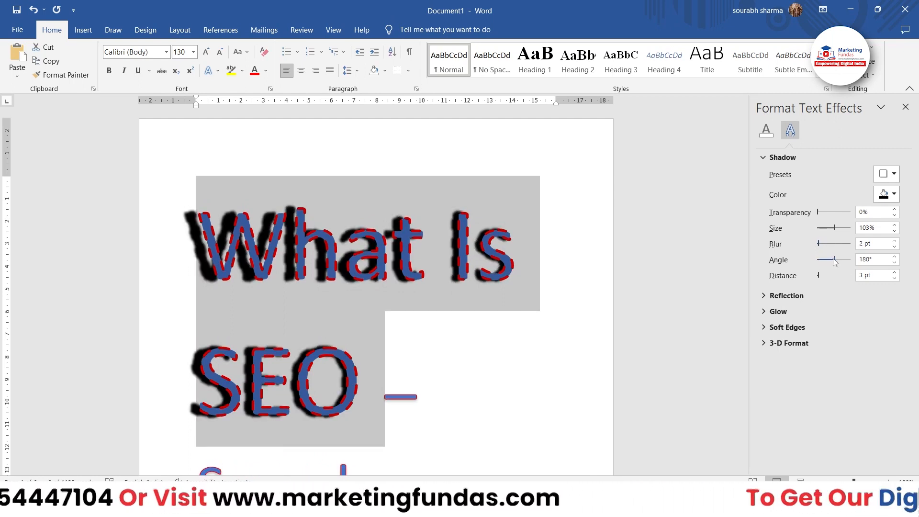
pyautogui.moveTo(836, 261)
pyautogui.mouseDown()
pyautogui.moveTo(813, 260)
pyautogui.moveTo(858, 268)
pyautogui.moveTo(836, 264)
pyautogui.mouseUp()
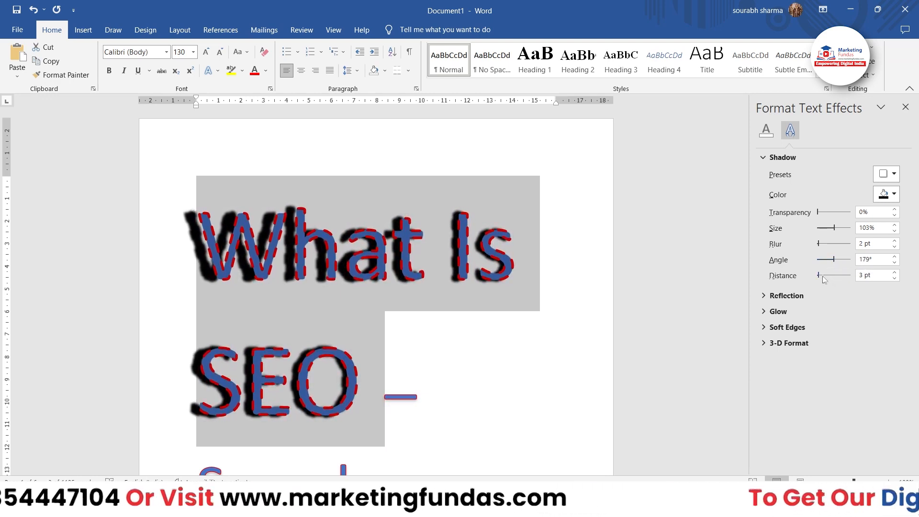
pyautogui.moveTo(819, 275); pyautogui.dragTo(820, 277)
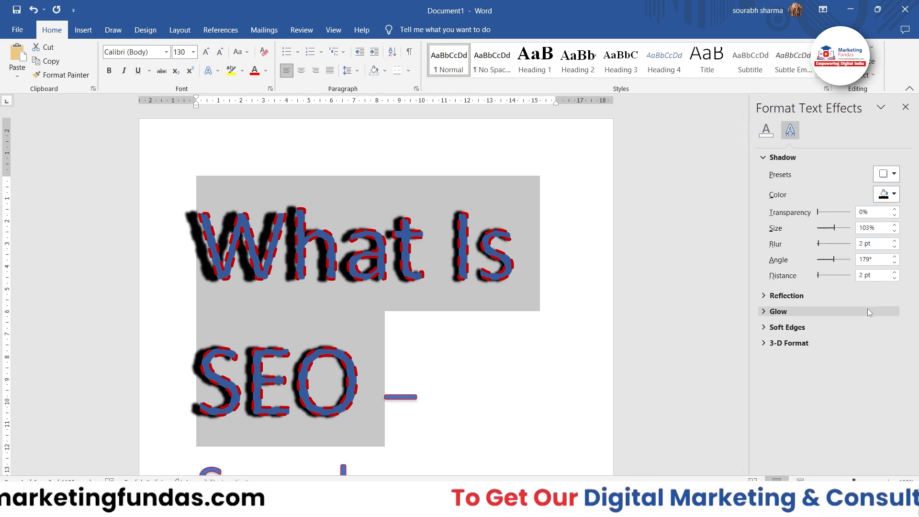
# Apply the first reflection variation to the "What Is SEO" heading and deselect the text
pyautogui.click(209, 72)
pyautogui.moveTo(231, 221)
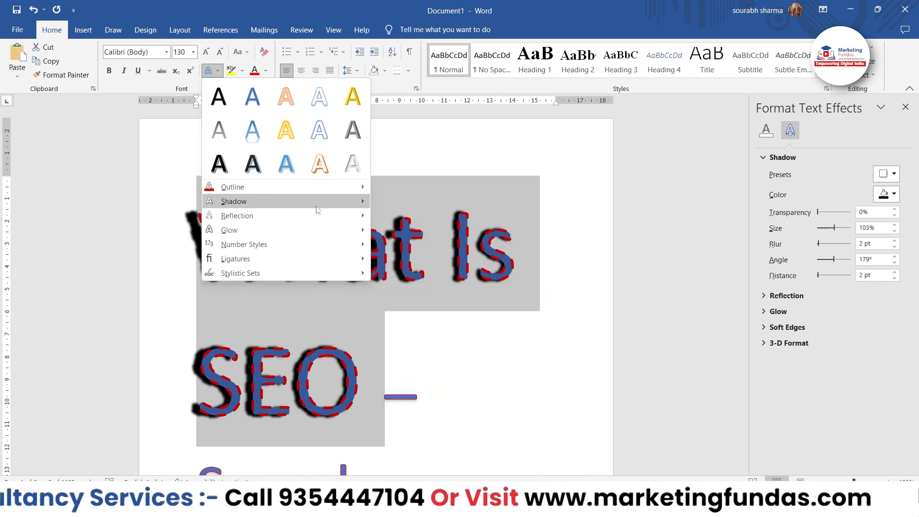
pyautogui.moveTo(337, 219)
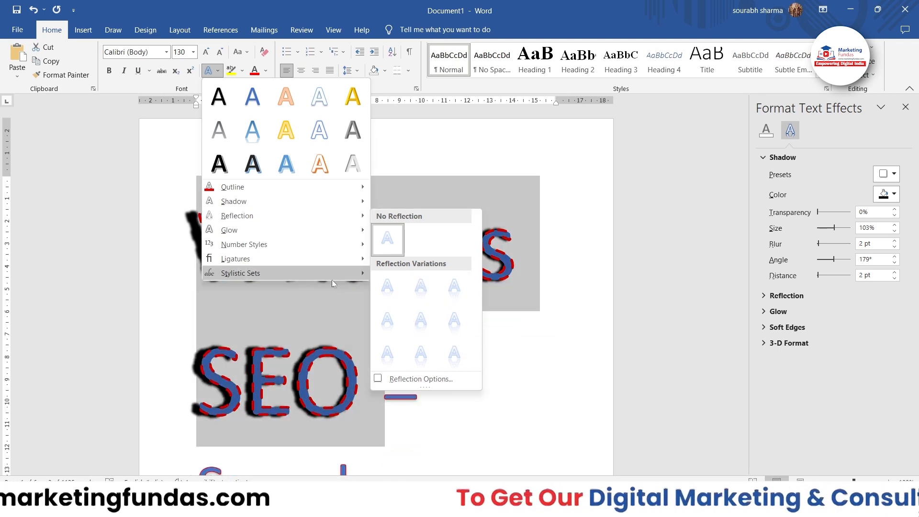
pyautogui.click(391, 291)
pyautogui.click(616, 380)
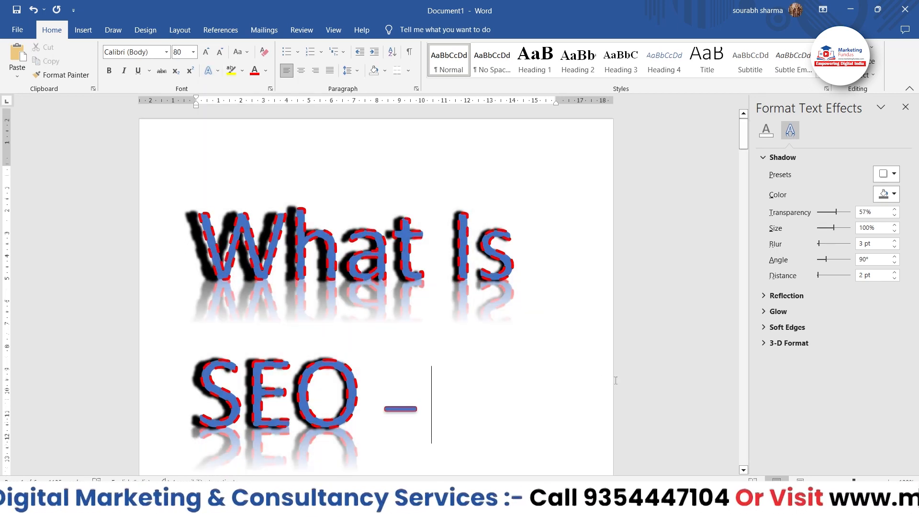
# Open the detailed reflection options for text effects and collapse the shadow settings
pyautogui.scroll(-2, 616, 381)
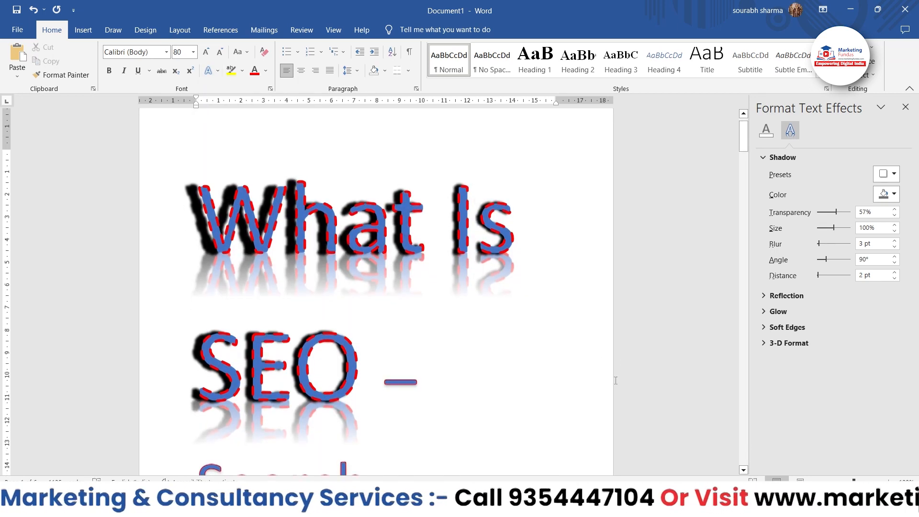
pyautogui.click(212, 71)
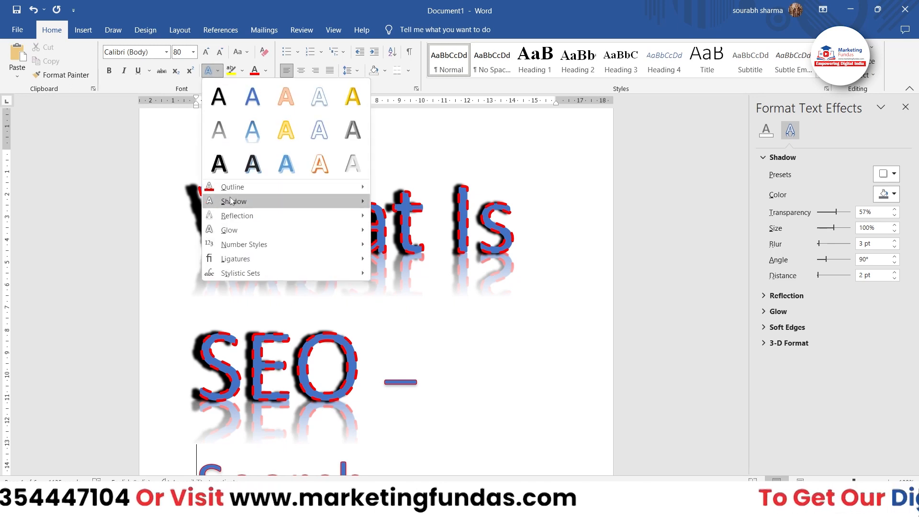
pyautogui.moveTo(267, 219)
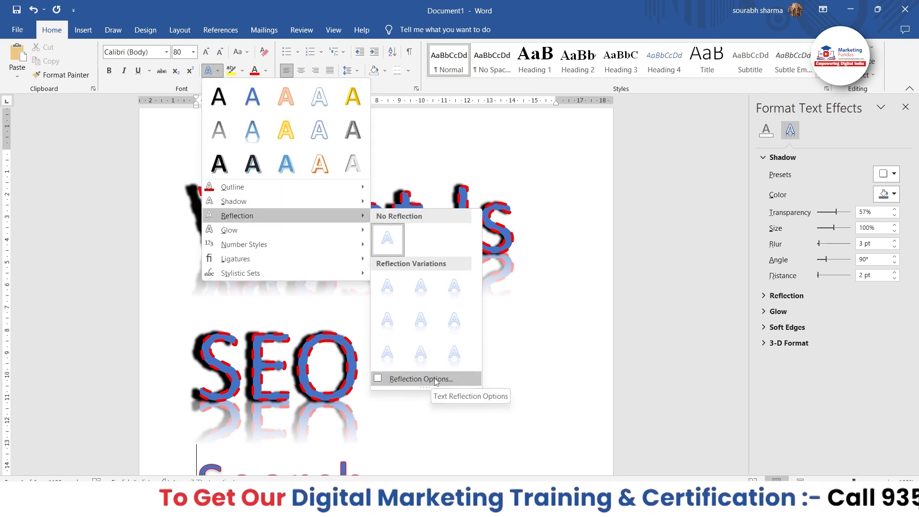
pyautogui.click(449, 379)
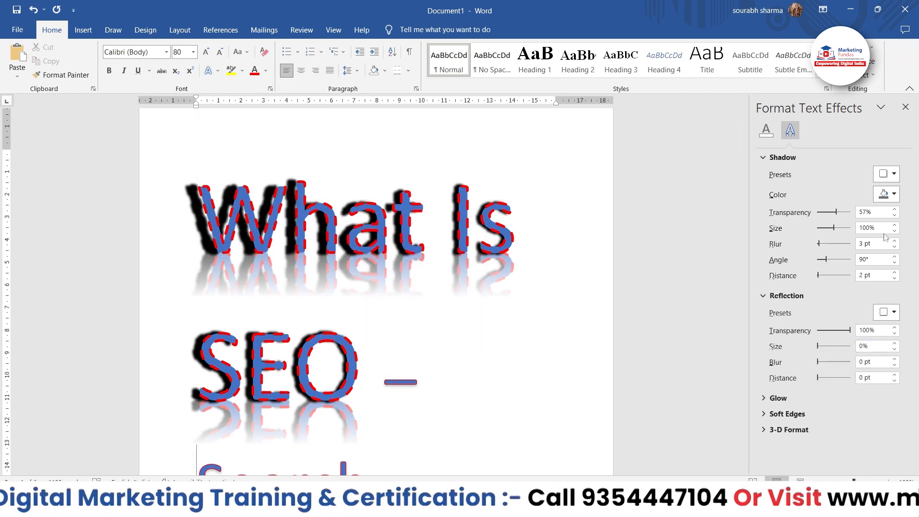
pyautogui.click(764, 158)
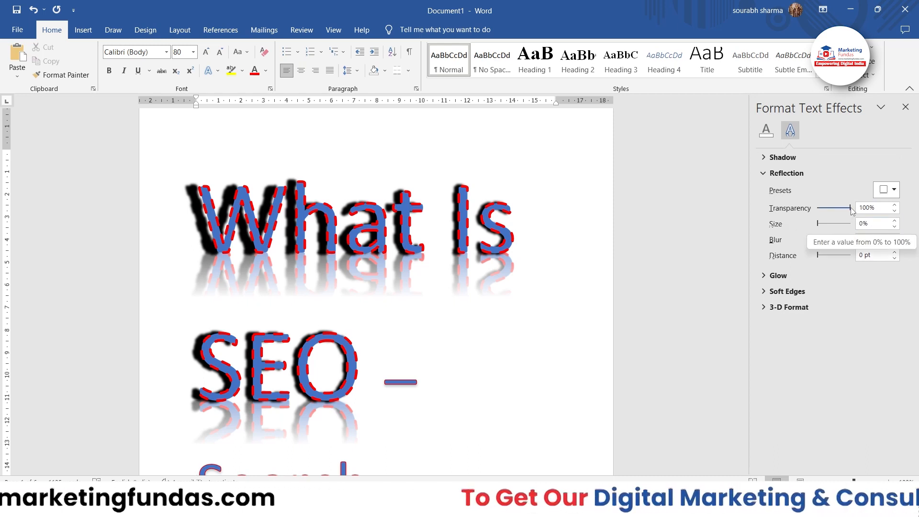
pyautogui.moveTo(851, 209)
pyautogui.mouseDown()
pyautogui.moveTo(833, 210)
pyautogui.moveTo(851, 209)
pyautogui.mouseUp()
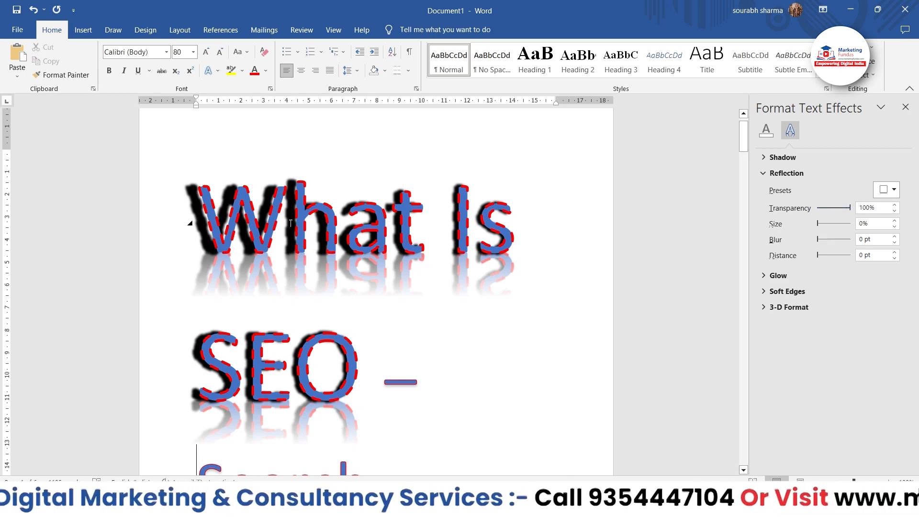
# Set the reflection of the whole "What Is SEO –" heading to 62% transparency, 40% size, 3 pt blur and 2 pt distance
pyautogui.moveTo(191, 198); pyautogui.dragTo(508, 326)
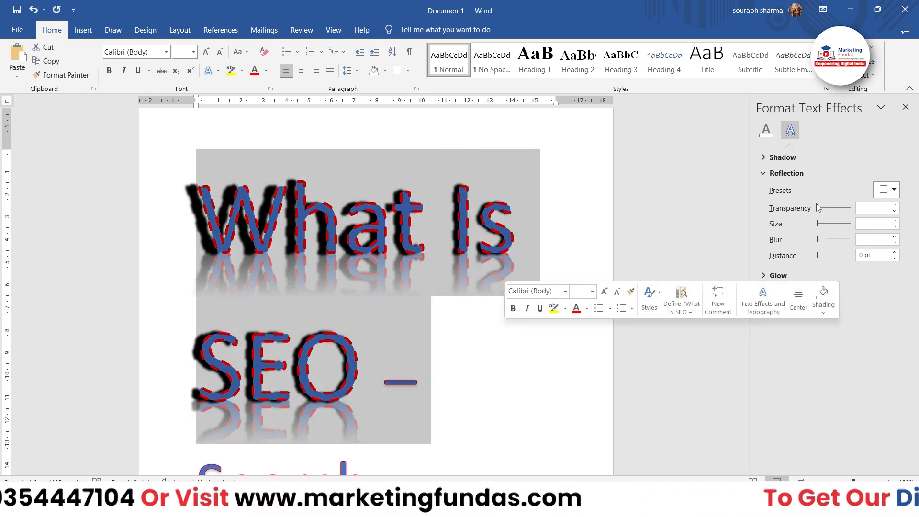
pyautogui.moveTo(819, 209); pyautogui.dragTo(819, 255)
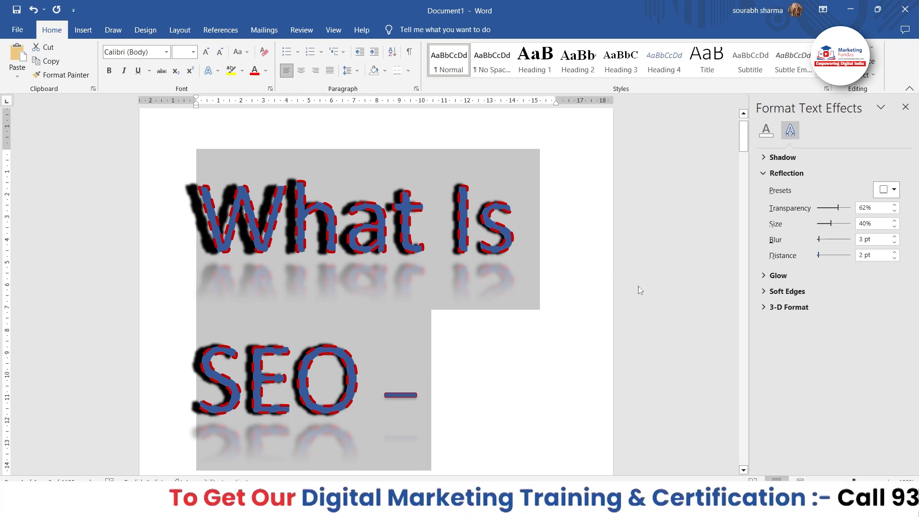
pyautogui.click(885, 196)
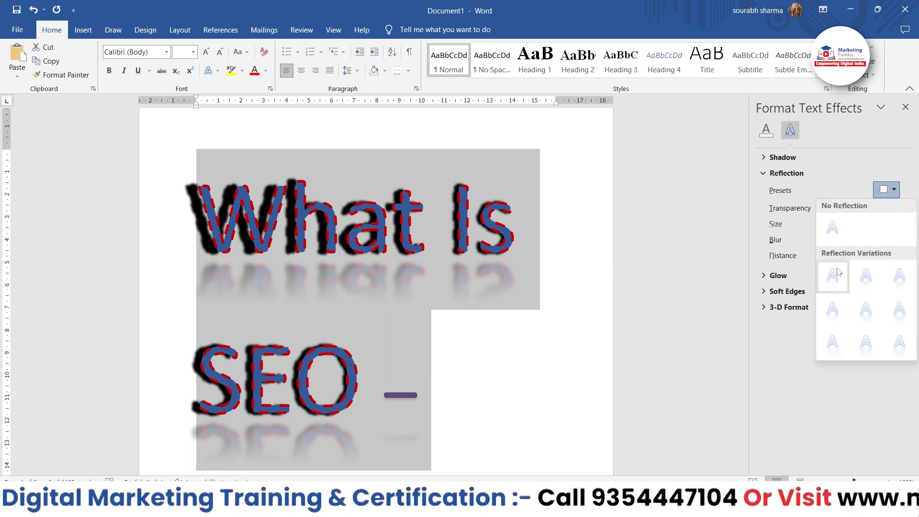
pyautogui.click(646, 252)
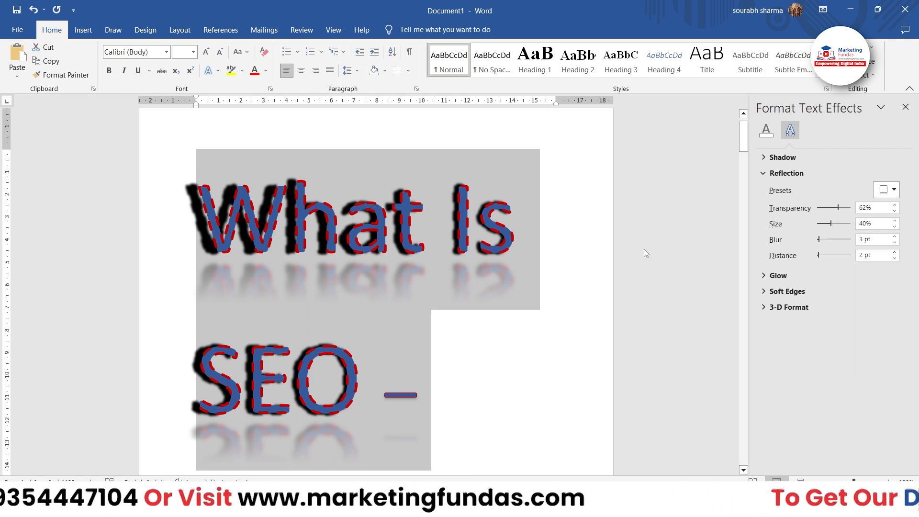
# Apply the 8 point Gold, Accent color 4 glow to the "What Is SEO –" heading and deselect the text
pyautogui.click(213, 71)
pyautogui.moveTo(256, 232)
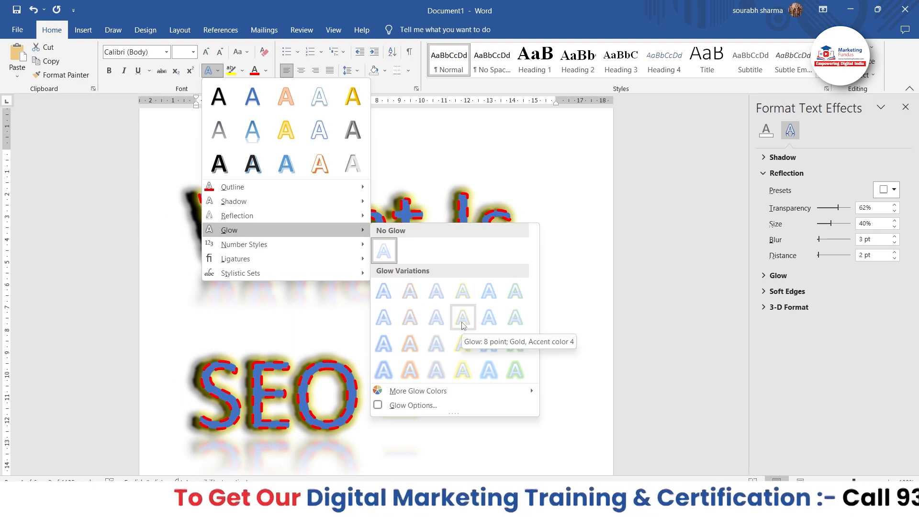
pyautogui.click(463, 326)
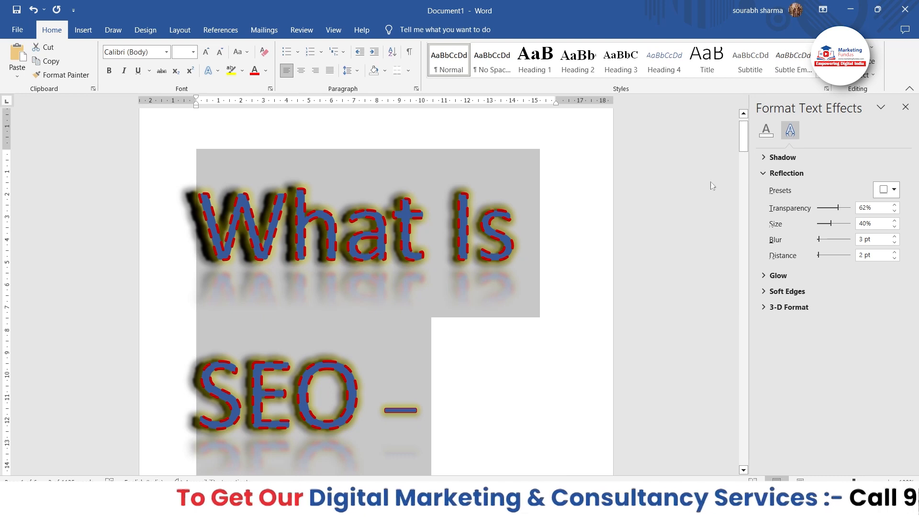
pyautogui.click(574, 280)
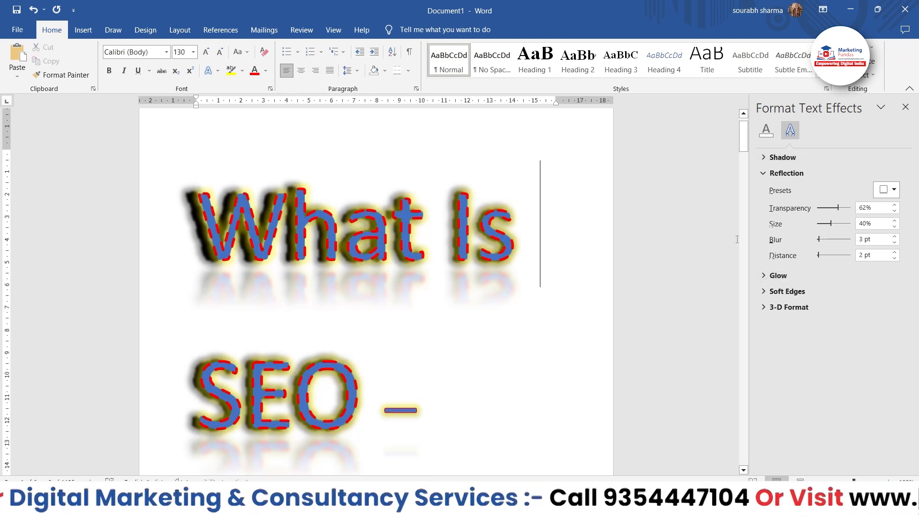
# Set the reflection transparency of "What Is SEO –" to 63%, and its glow to 10 pt size and 71% transparency
pyautogui.hotkey('ctrl', 'a')
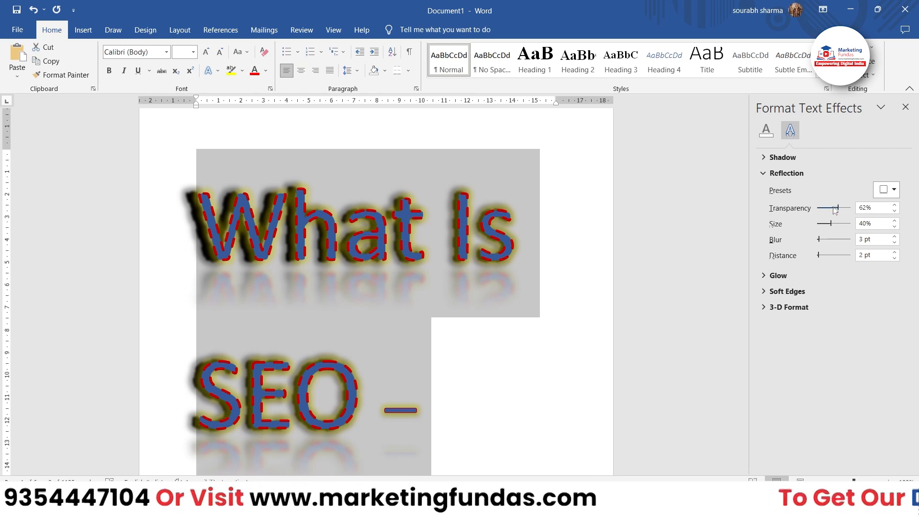
pyautogui.moveTo(836, 210)
pyautogui.mouseDown()
pyautogui.moveTo(826, 211)
pyautogui.moveTo(837, 212)
pyautogui.mouseUp()
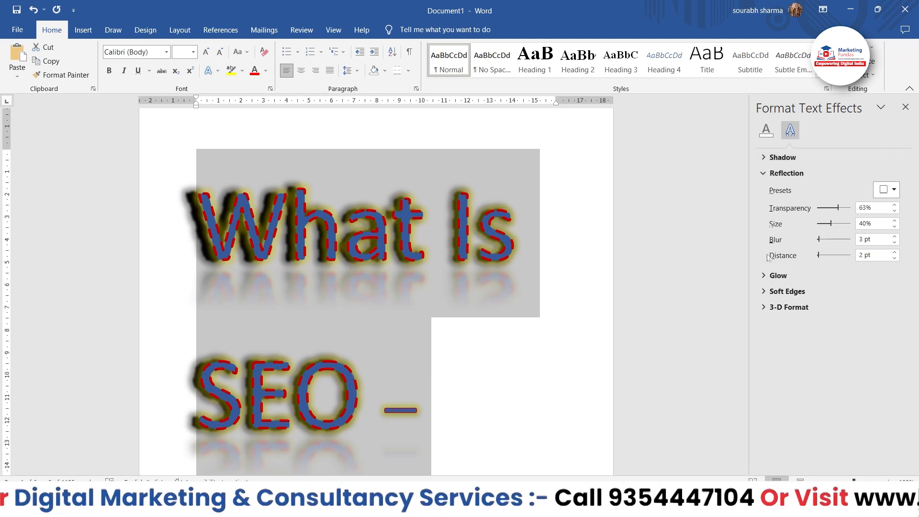
pyautogui.click(763, 277)
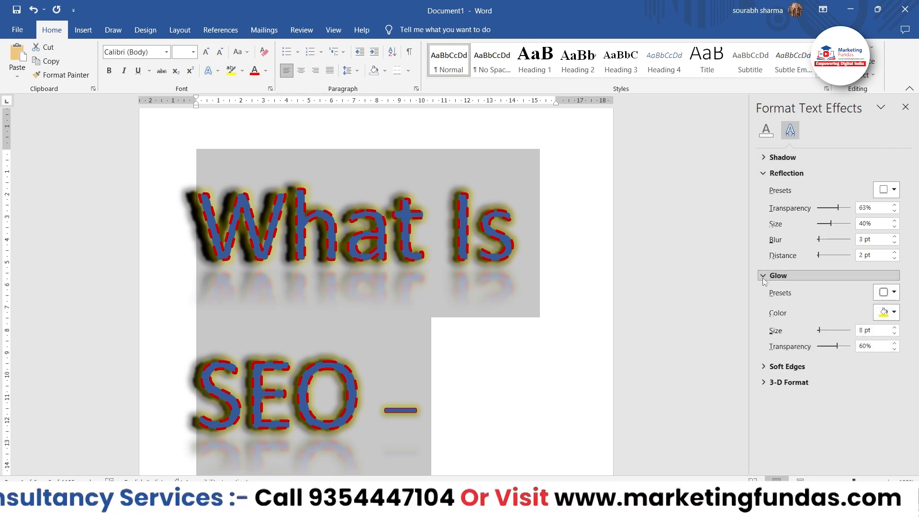
pyautogui.click(766, 173)
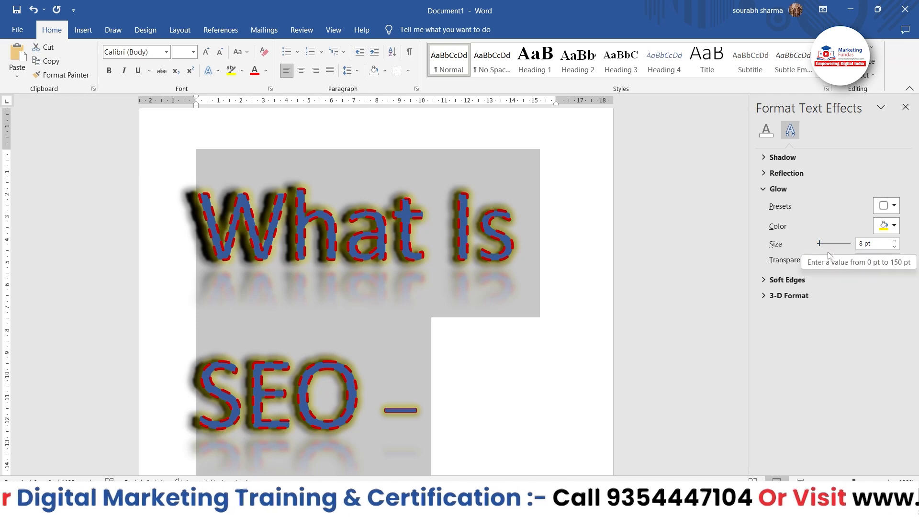
pyautogui.moveTo(821, 244); pyautogui.dragTo(843, 257)
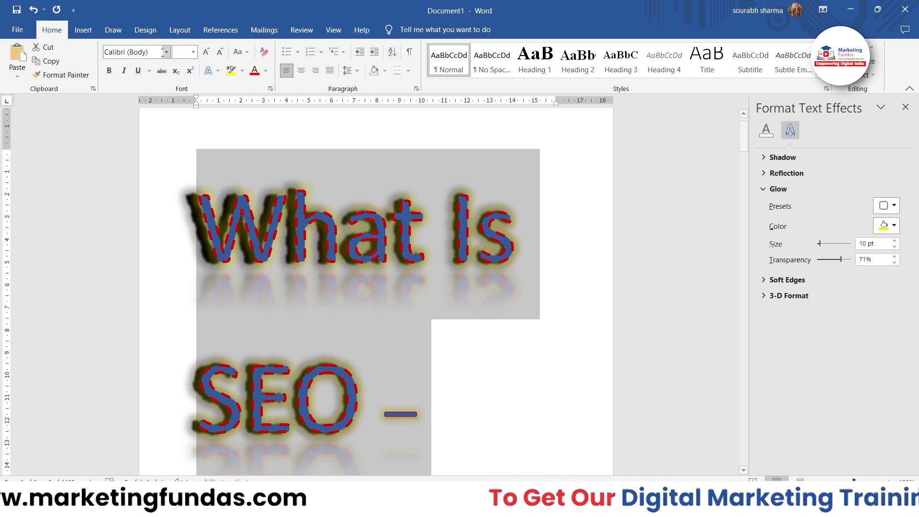
# Replace the word "Engine" below "Search" with the digits 1234567
pyautogui.click(209, 71)
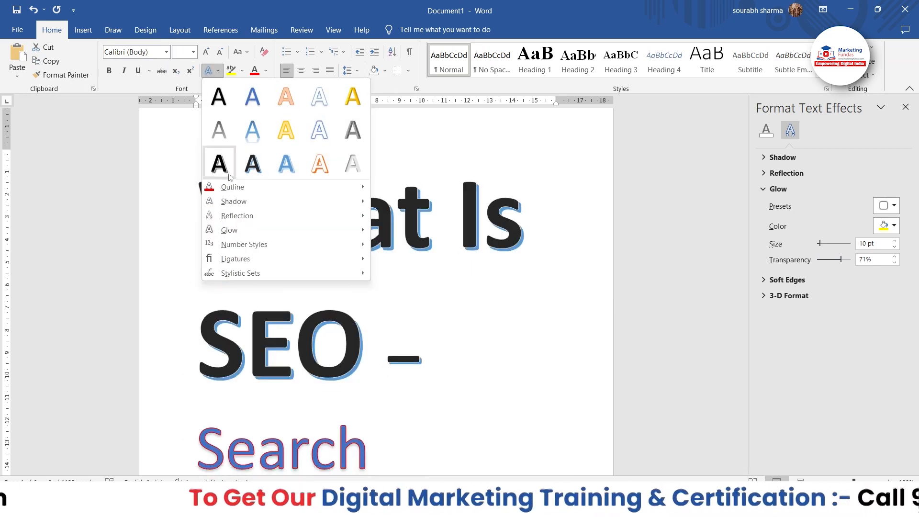
pyautogui.moveTo(237, 234)
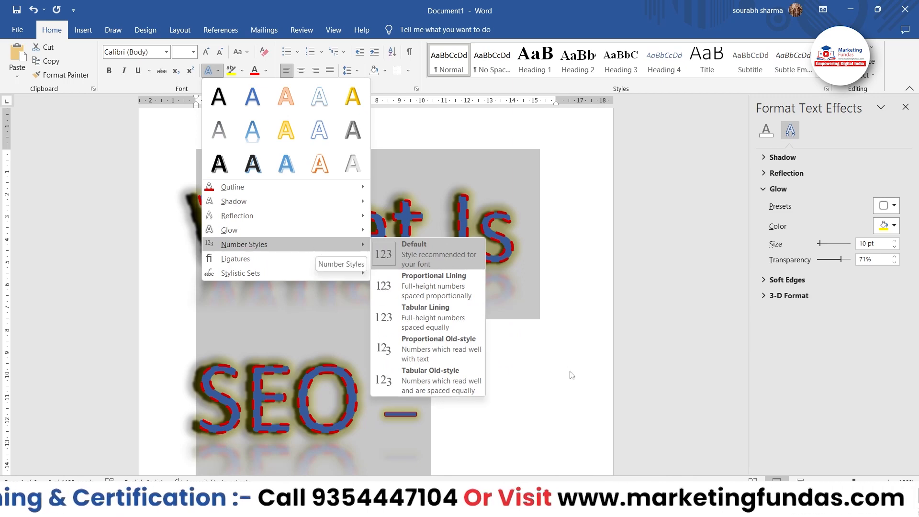
pyautogui.scroll(-5, 570, 374)
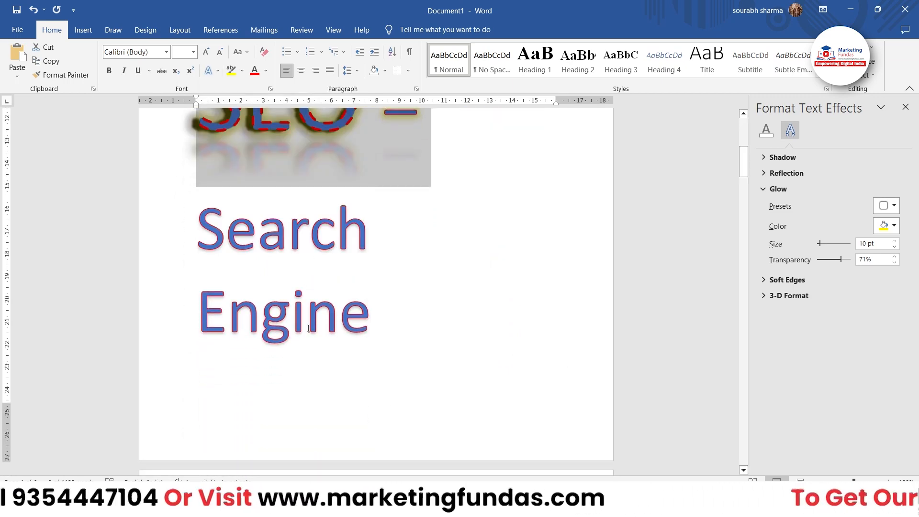
pyautogui.moveTo(371, 311); pyautogui.dragTo(180, 293)
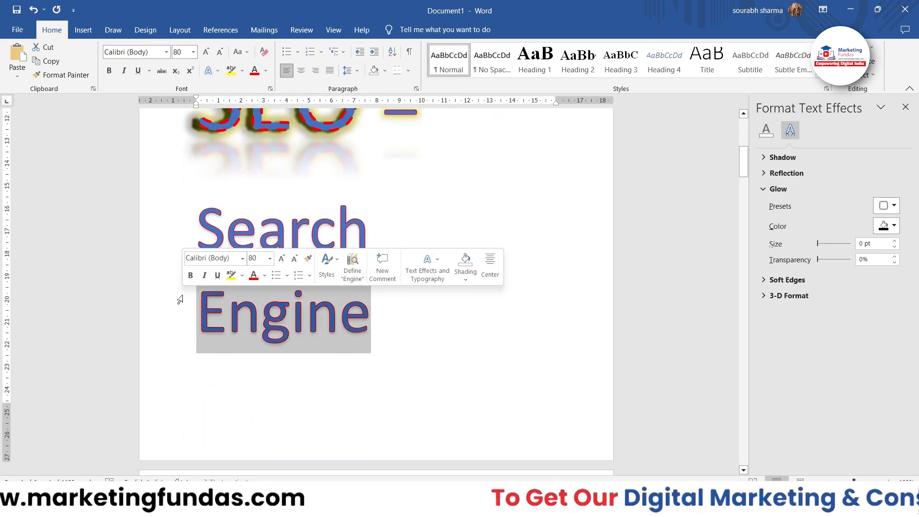
pyautogui.write('1234567')
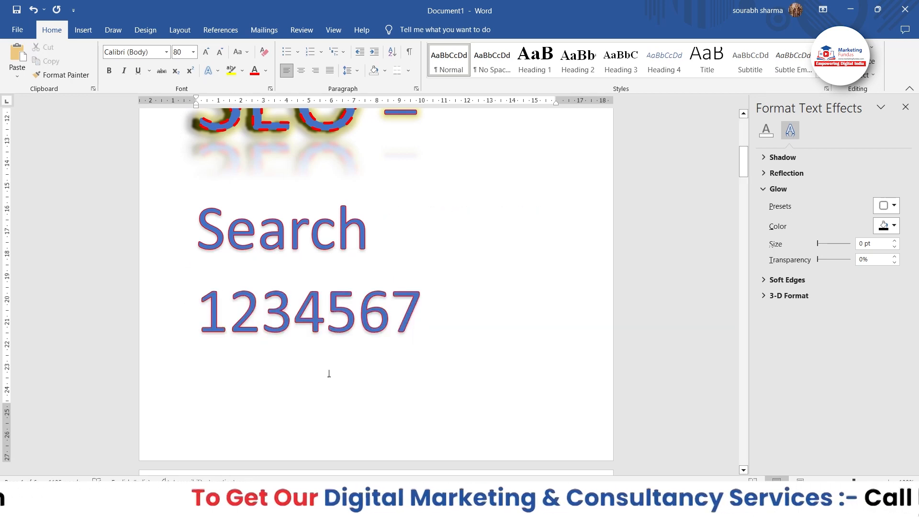
# Apply the Tabular Old-style number style to the digits 1234567 and deselect them
pyautogui.moveTo(422, 311); pyautogui.dragTo(192, 308)
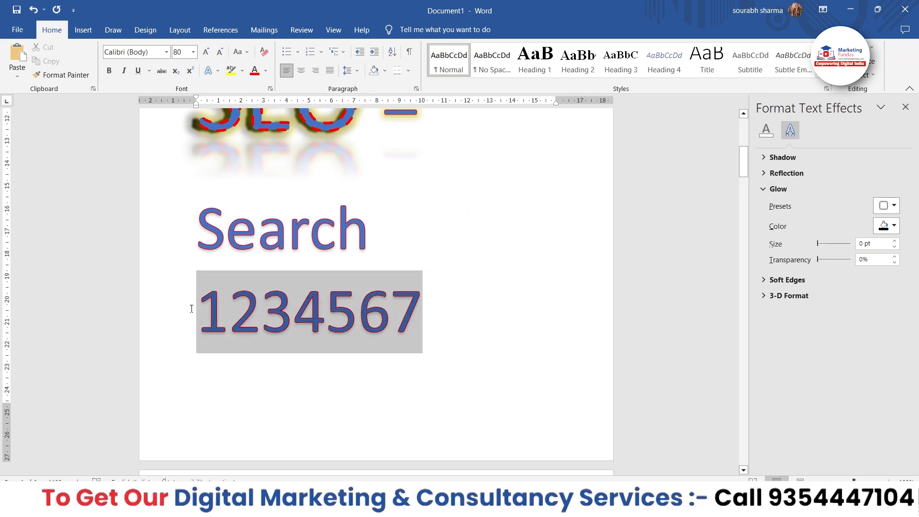
pyautogui.click(208, 70)
pyautogui.moveTo(235, 244)
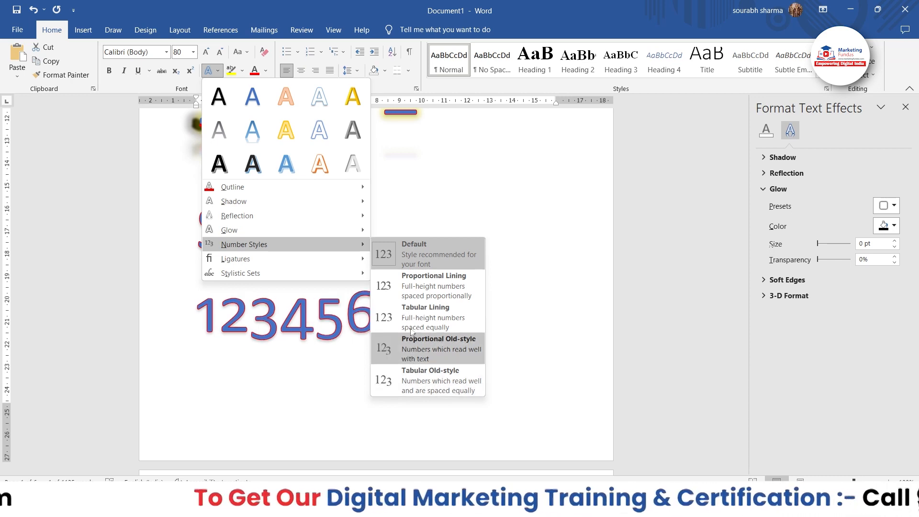
pyautogui.click(412, 376)
pyautogui.click(411, 311)
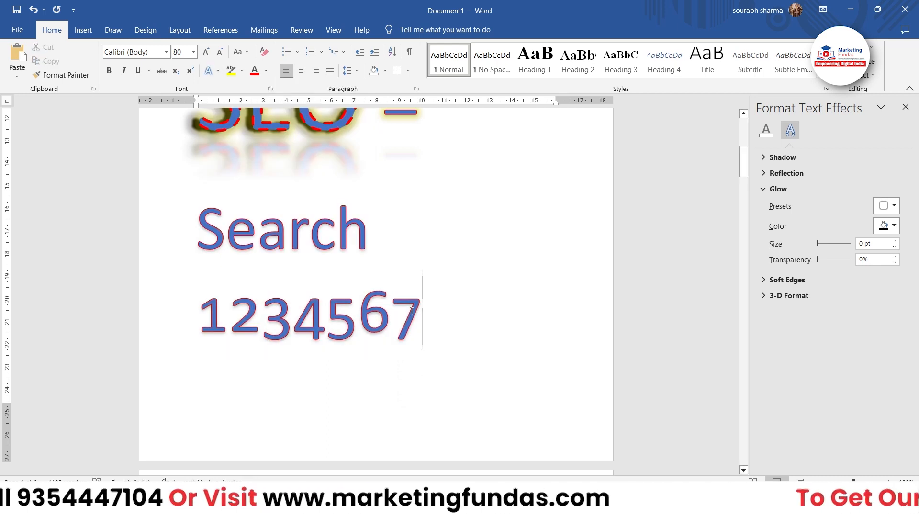
# Set the ligatures of the digits 1234567 to Standard Only and change them to All Ligatures
pyautogui.moveTo(412, 311); pyautogui.dragTo(197, 311)
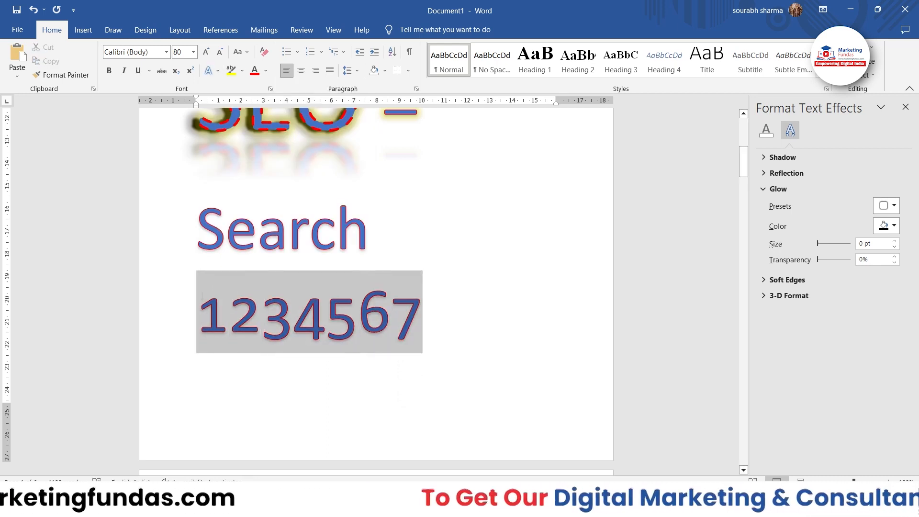
pyautogui.click(161, 56)
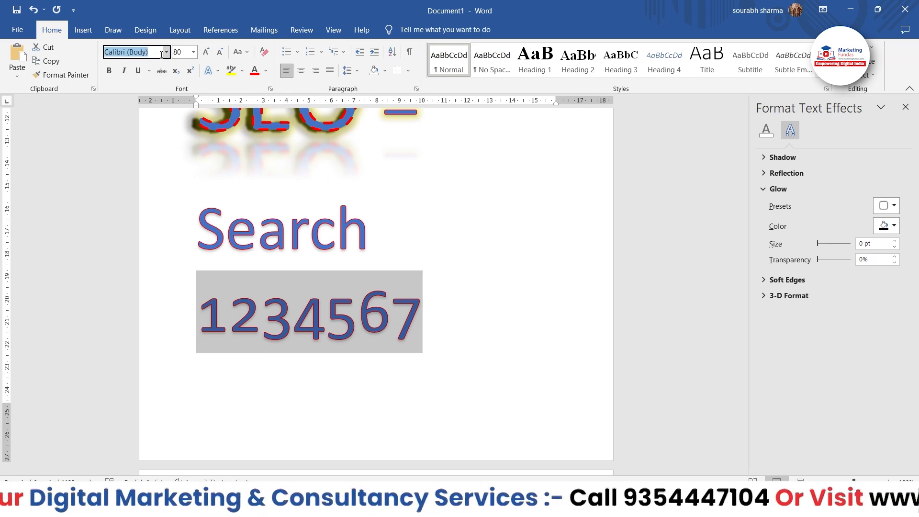
pyautogui.click(167, 52)
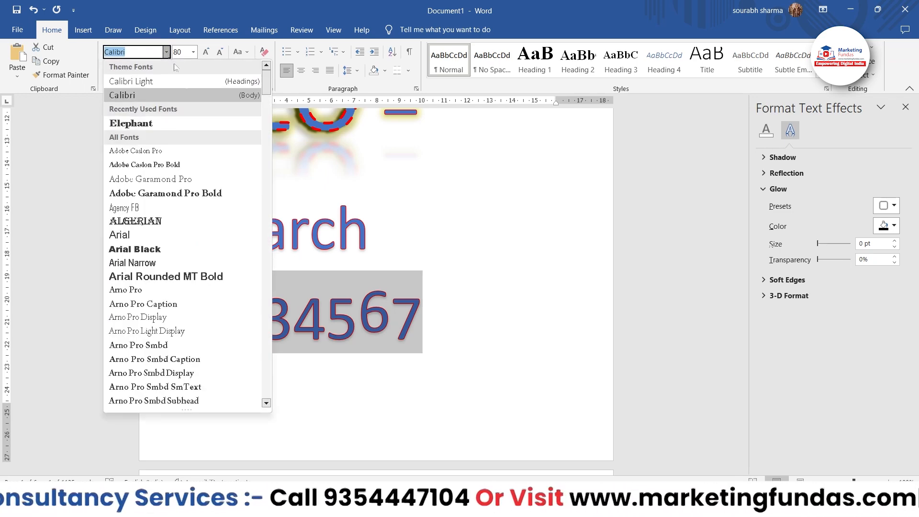
pyautogui.click(320, 249)
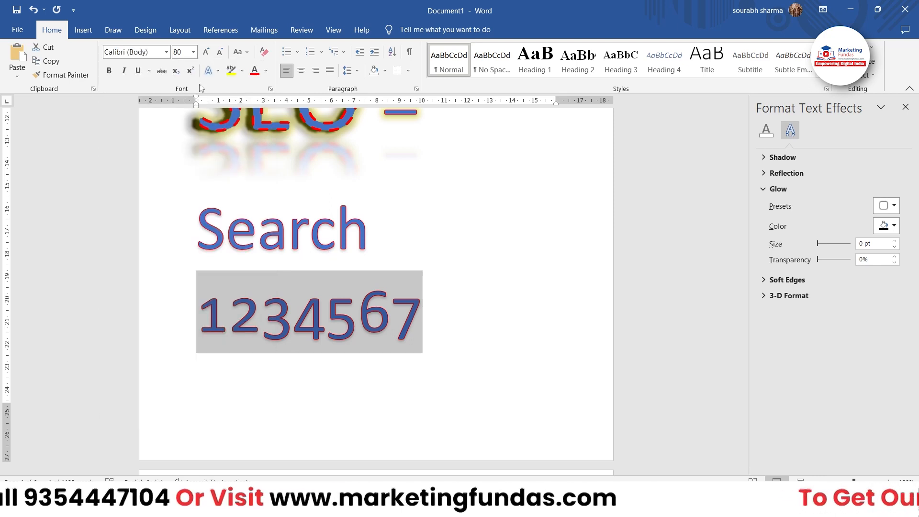
pyautogui.click(214, 72)
pyautogui.moveTo(228, 260)
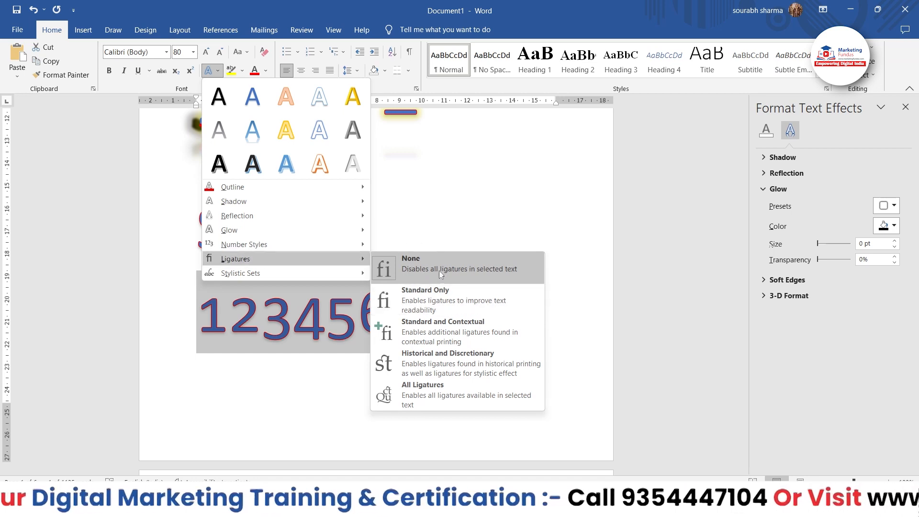
pyautogui.click(449, 302)
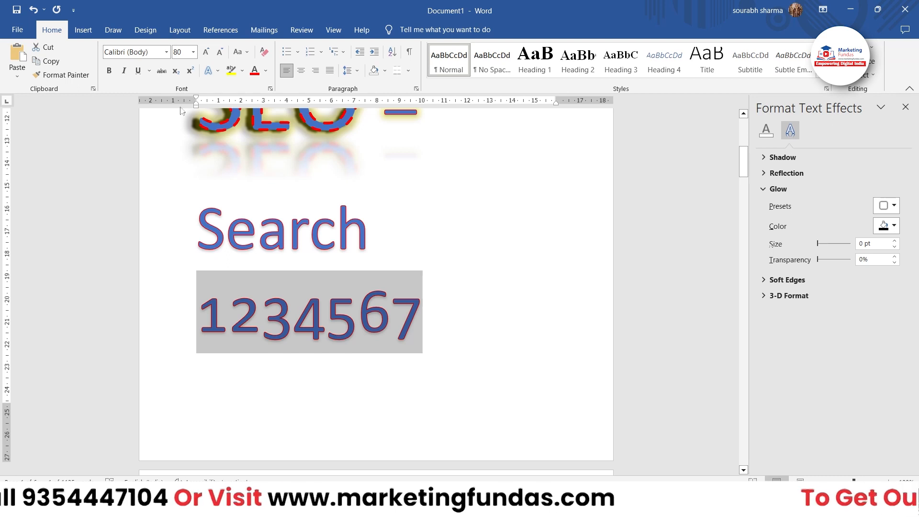
pyautogui.click(209, 71)
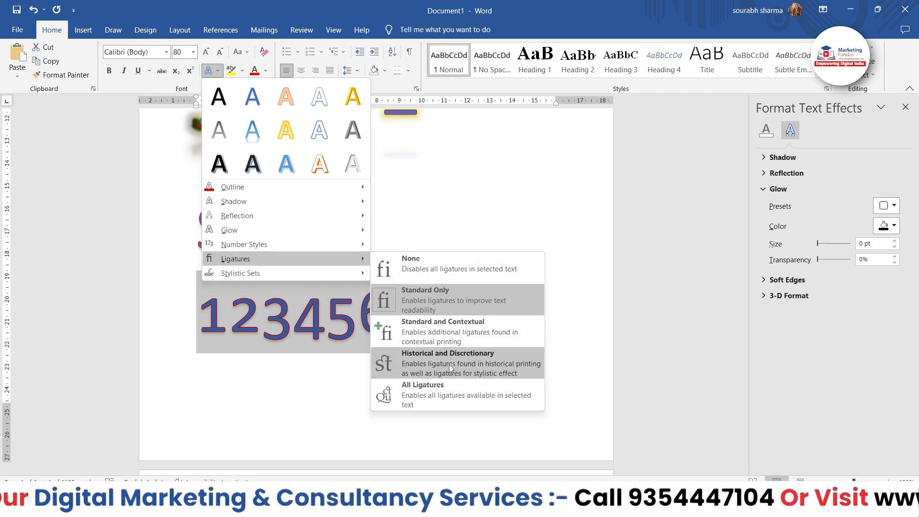
pyautogui.click(446, 389)
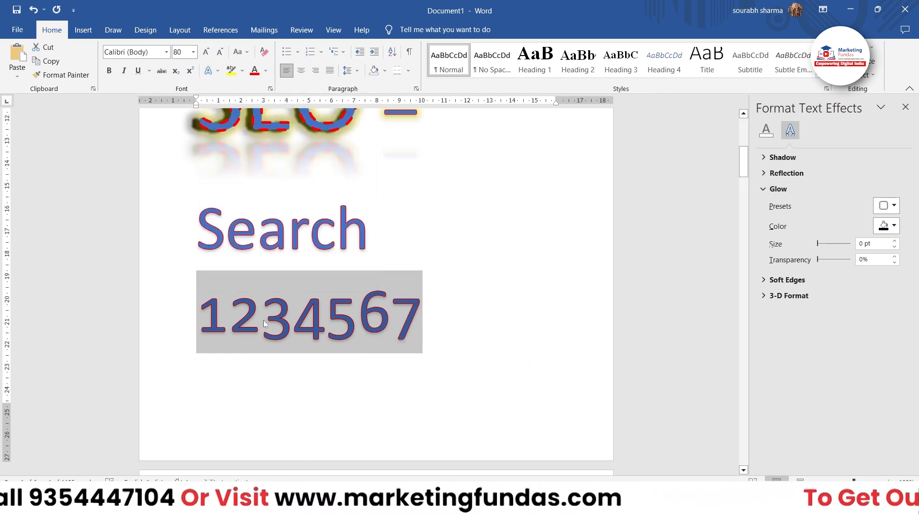
# Apply All Ligatures to the "What Is SEO" heading text
pyautogui.scroll(5, 371, 315)
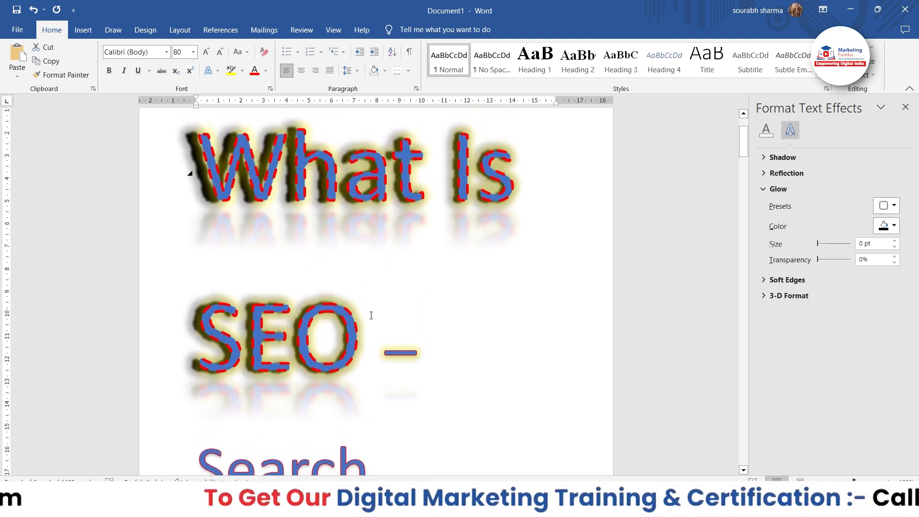
pyautogui.click(209, 70)
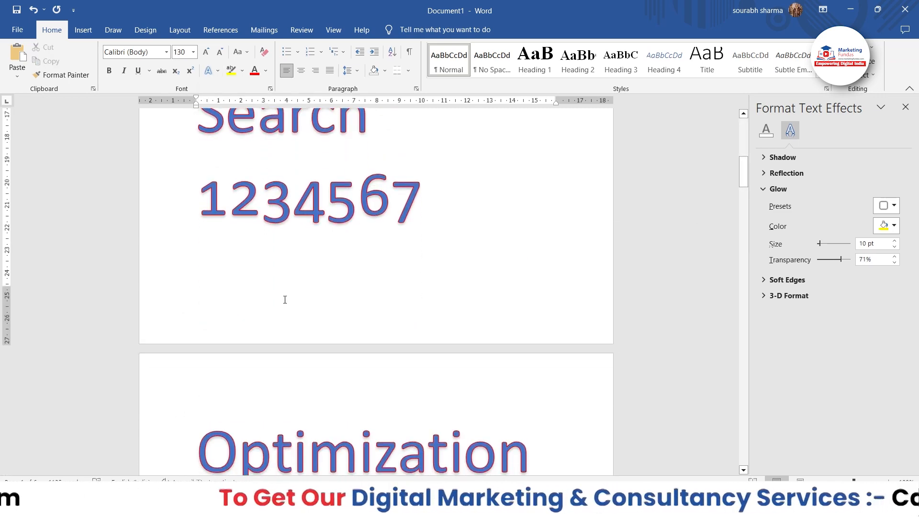
pyautogui.scroll(10, 282, 300)
pyautogui.moveTo(191, 260); pyautogui.dragTo(395, 387)
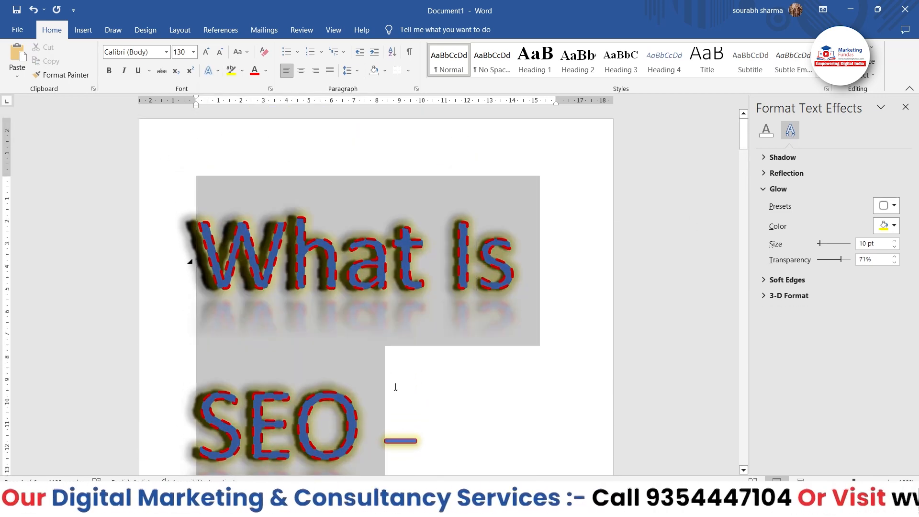
pyautogui.click(207, 71)
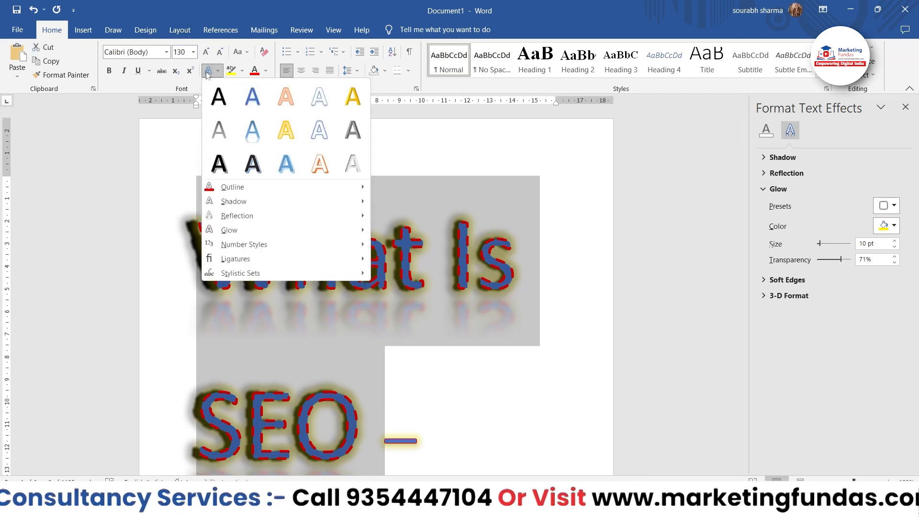
pyautogui.moveTo(255, 258)
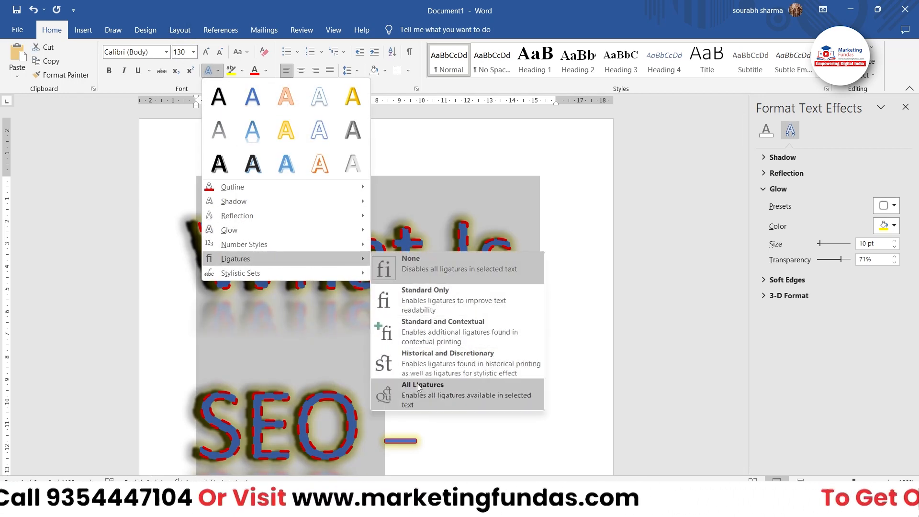
pyautogui.click(419, 389)
pyautogui.scroll(-2, 417, 384)
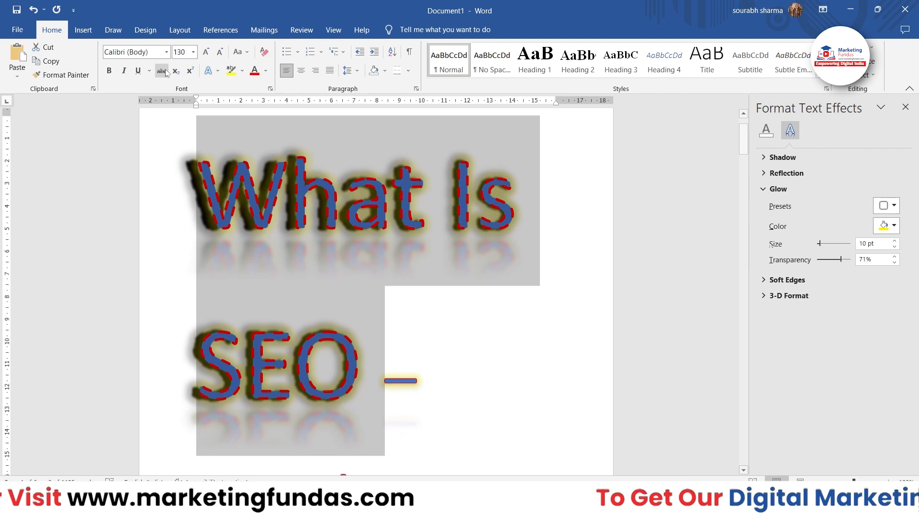
# View the stylistic sets offered for the "What Is SEO" heading without choosing one
pyautogui.click(212, 75)
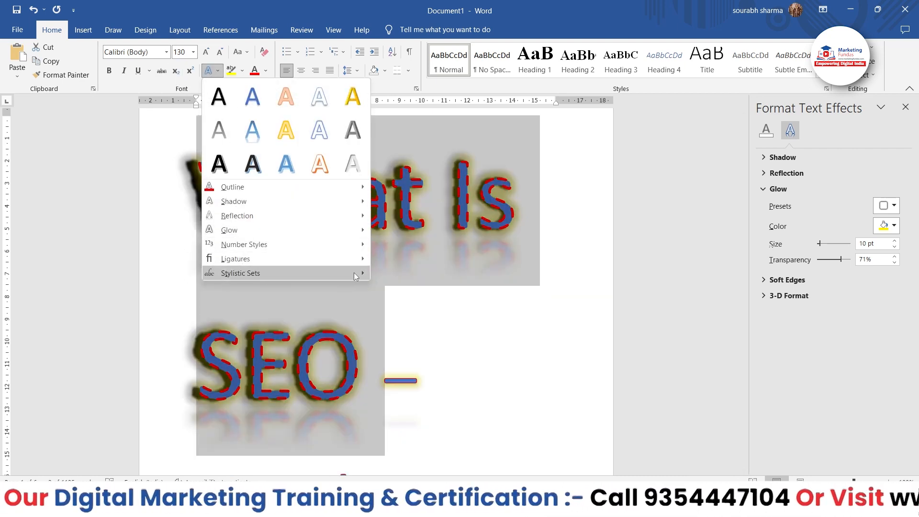
pyautogui.click(454, 361)
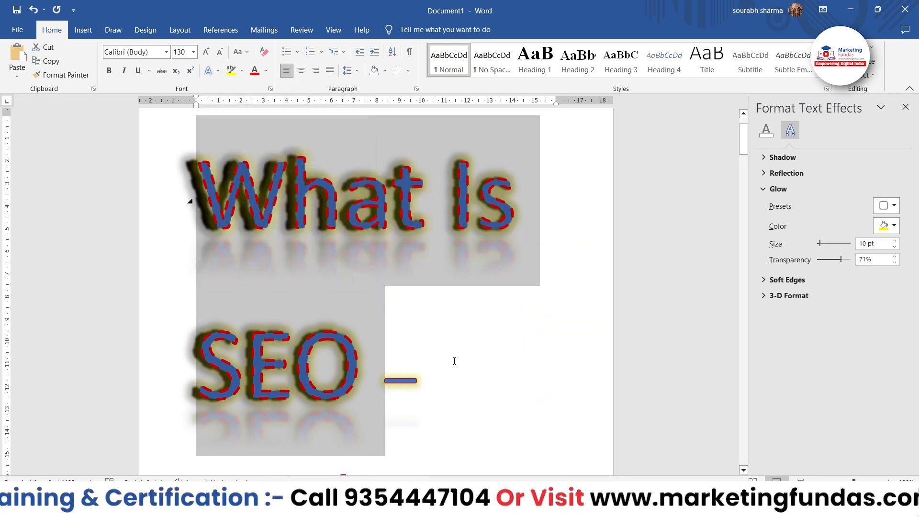
pyautogui.click(217, 70)
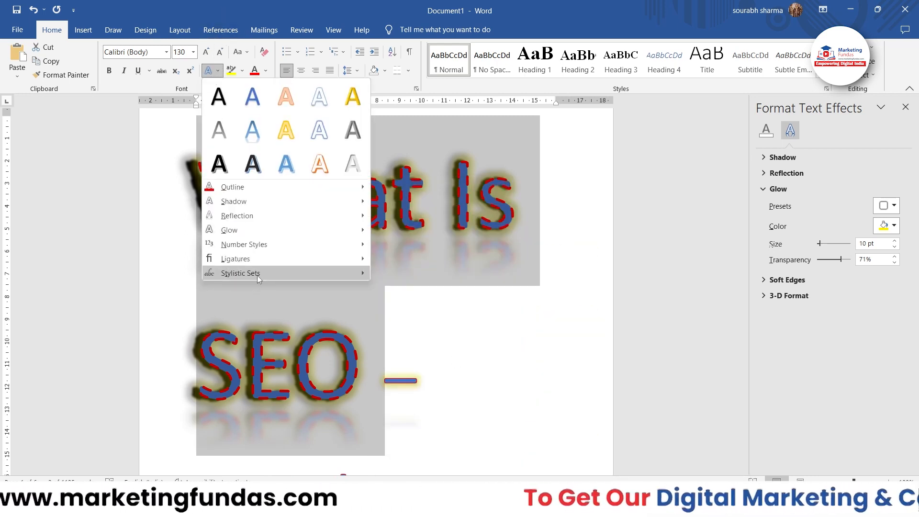
pyautogui.moveTo(265, 280)
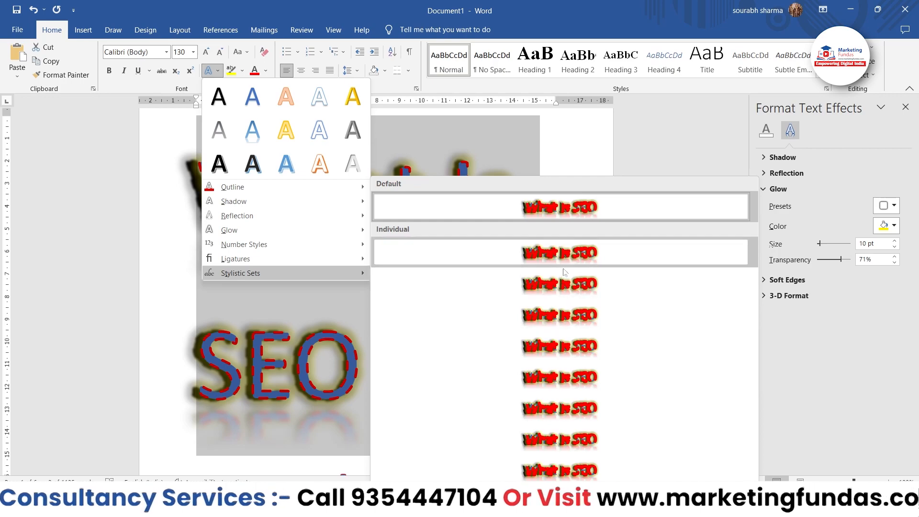
pyautogui.click(693, 116)
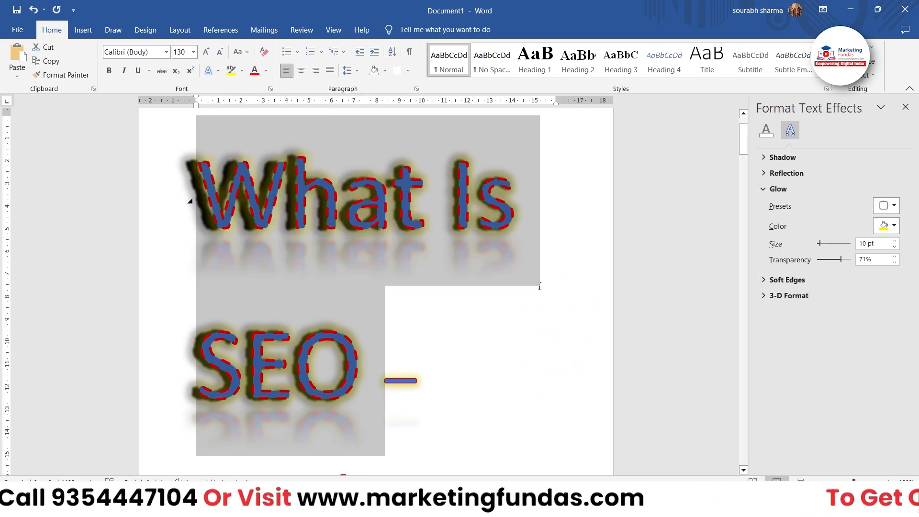
# Apply the fourth individual stylistic set to the body paragraph starting "The better visibility your pages have"
pyautogui.scroll(-10, 539, 286)
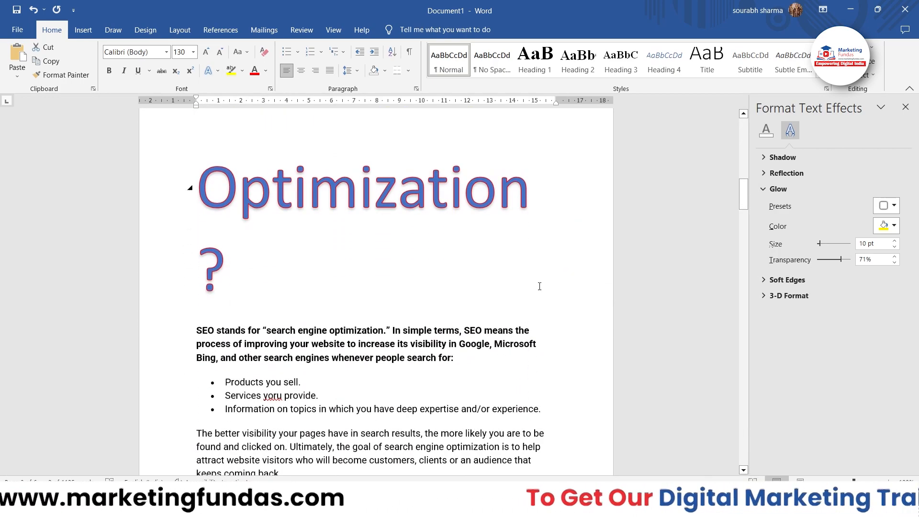
pyautogui.scroll(-3, 296, 386)
pyautogui.tripleClick(283, 386)
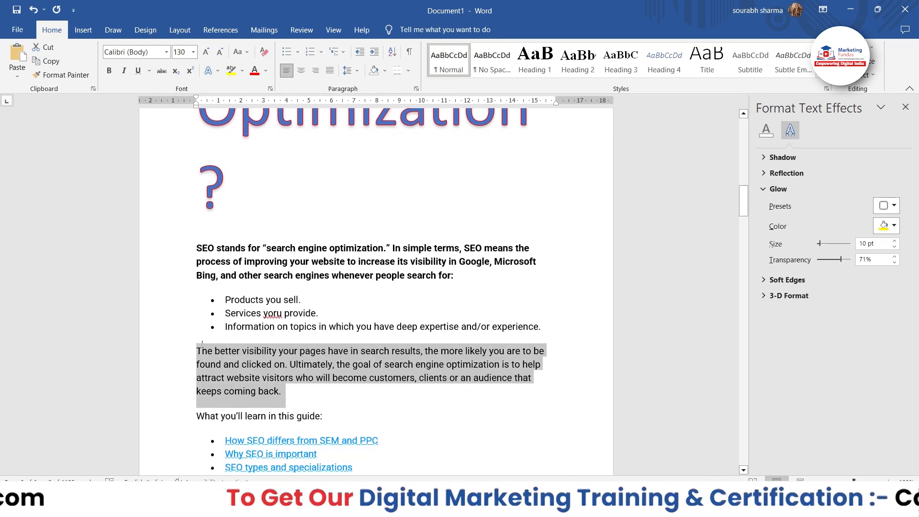
pyautogui.click(209, 70)
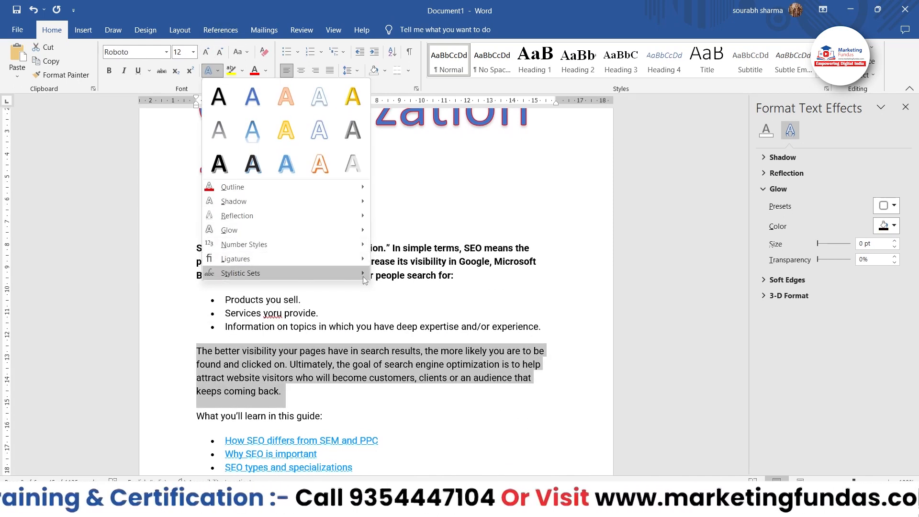
pyautogui.moveTo(363, 277)
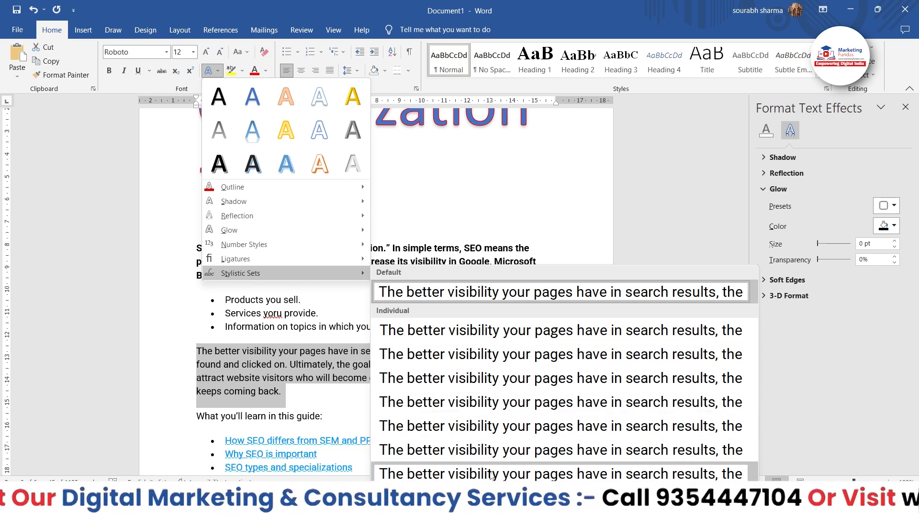
pyautogui.click(495, 406)
# Set the font of the "How is SEO different from SEM and PPC?" heading to Blackadder ITC and check its text effects and typography options
pyautogui.scroll(-3, 428, 405)
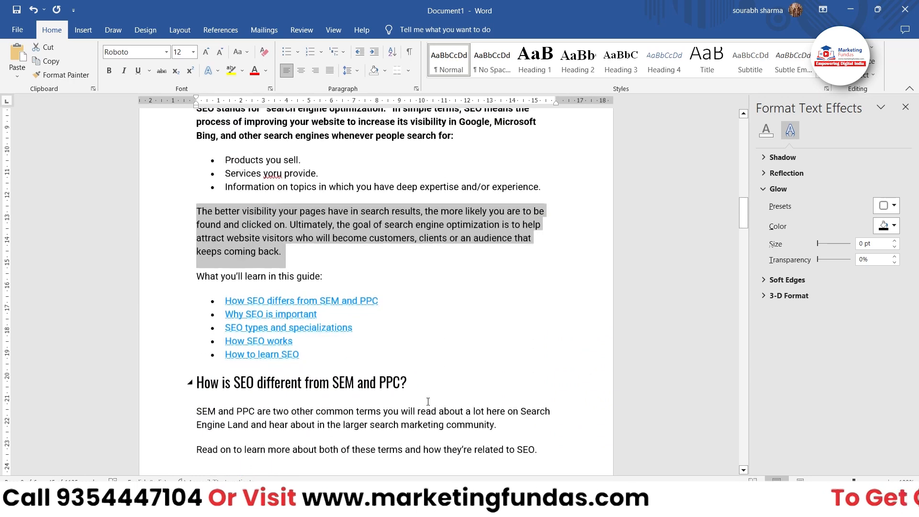
pyautogui.scroll(-2, 427, 401)
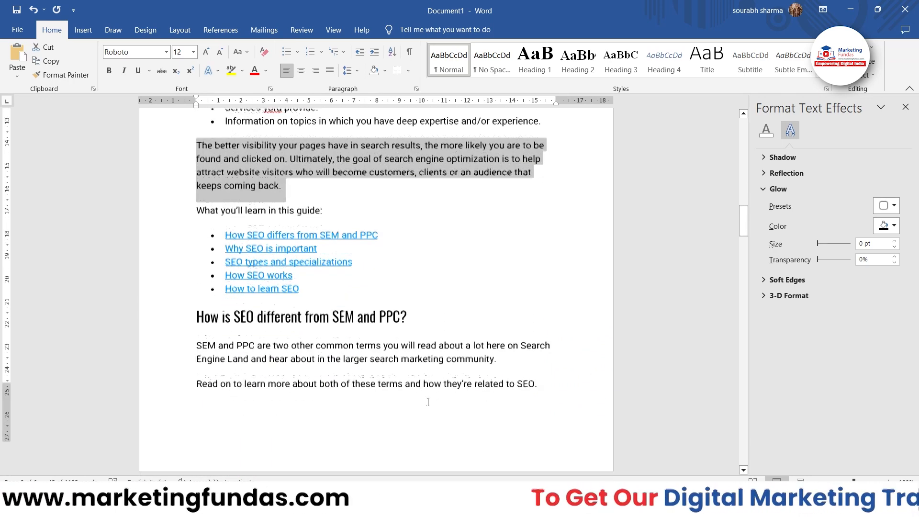
pyautogui.moveTo(410, 293); pyautogui.dragTo(194, 287)
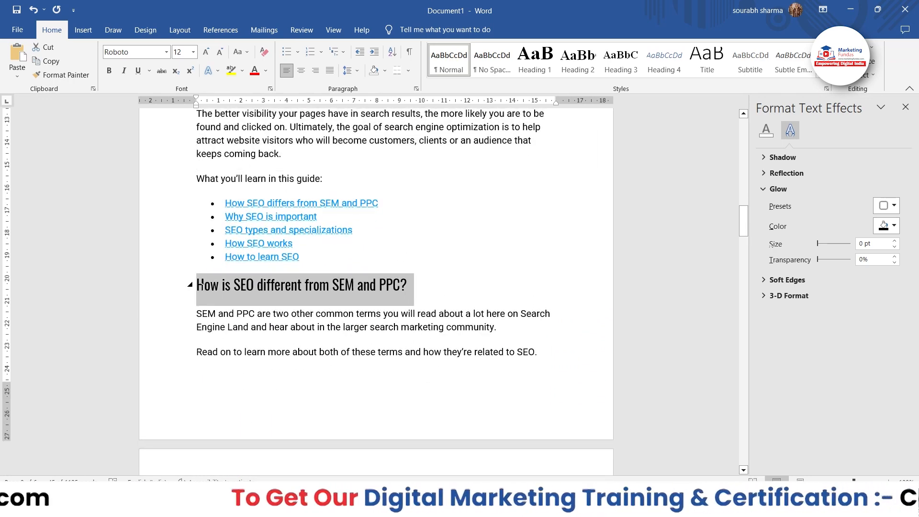
pyautogui.click(166, 52)
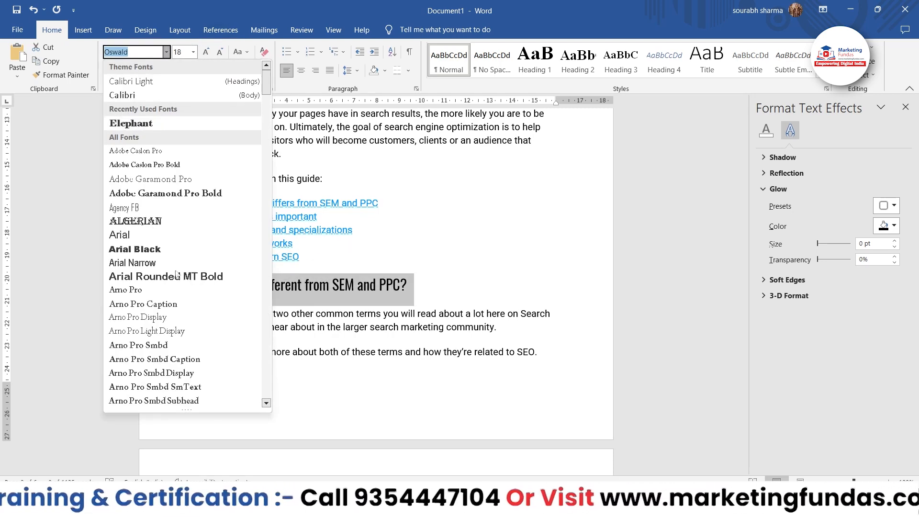
pyautogui.scroll(-10, 190, 280)
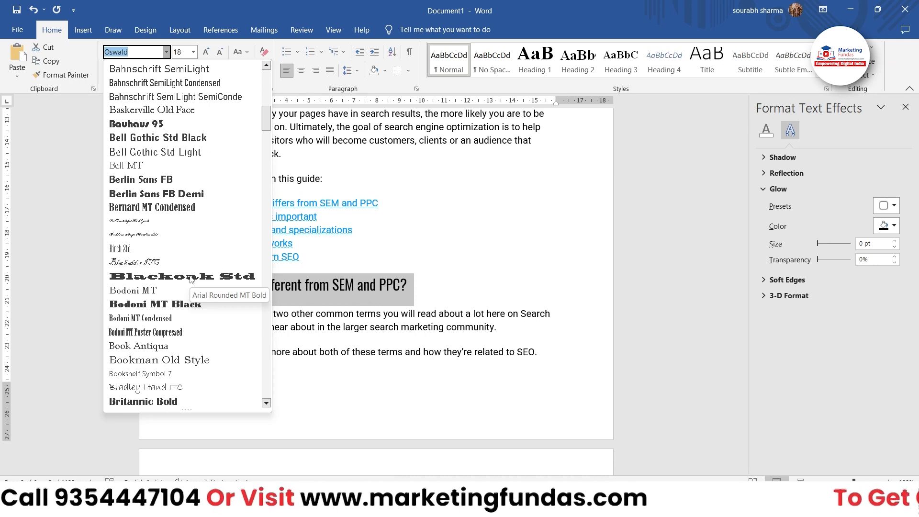
pyautogui.click(159, 261)
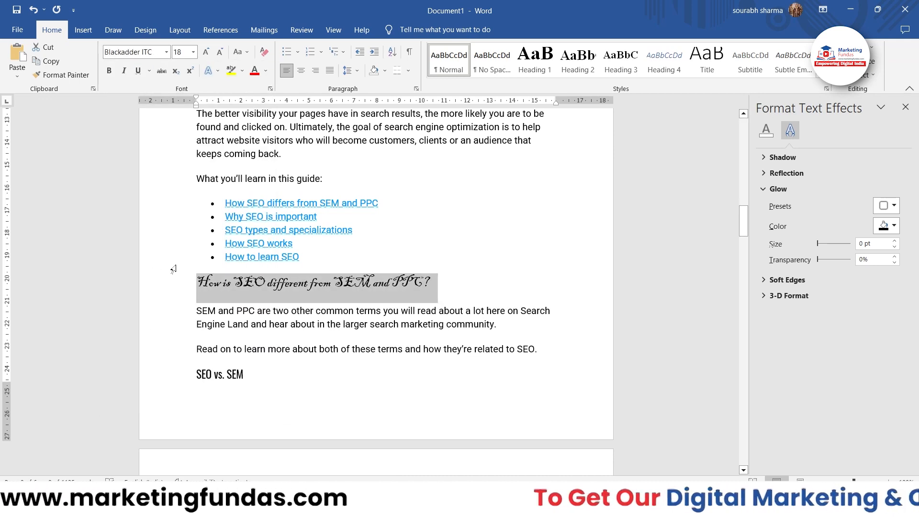
pyautogui.click(210, 70)
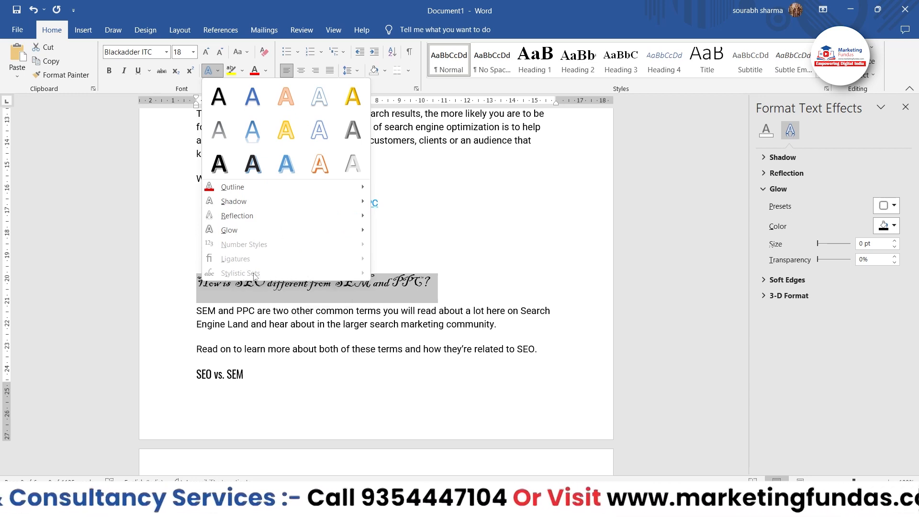
pyautogui.click(134, 59)
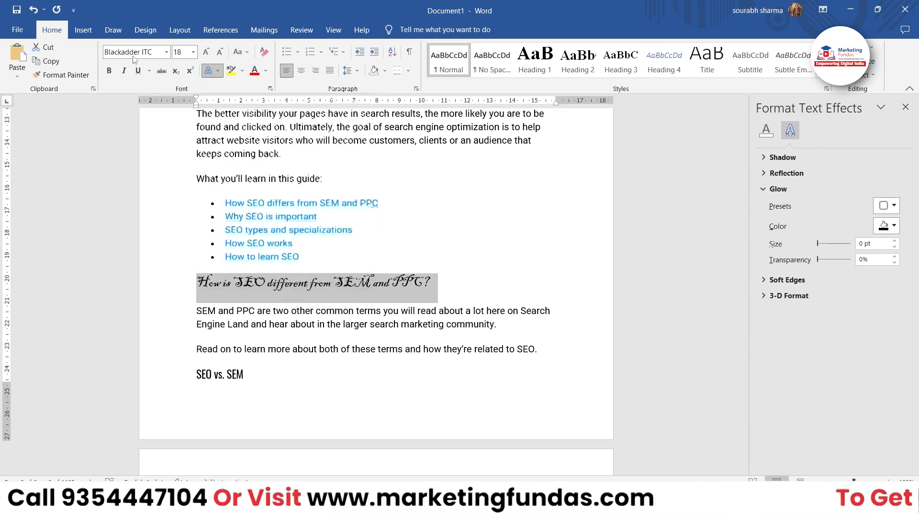
# Open the list of available fonts for the selected "How is SEO different from SEM and PPC?" heading
pyautogui.click(134, 53)
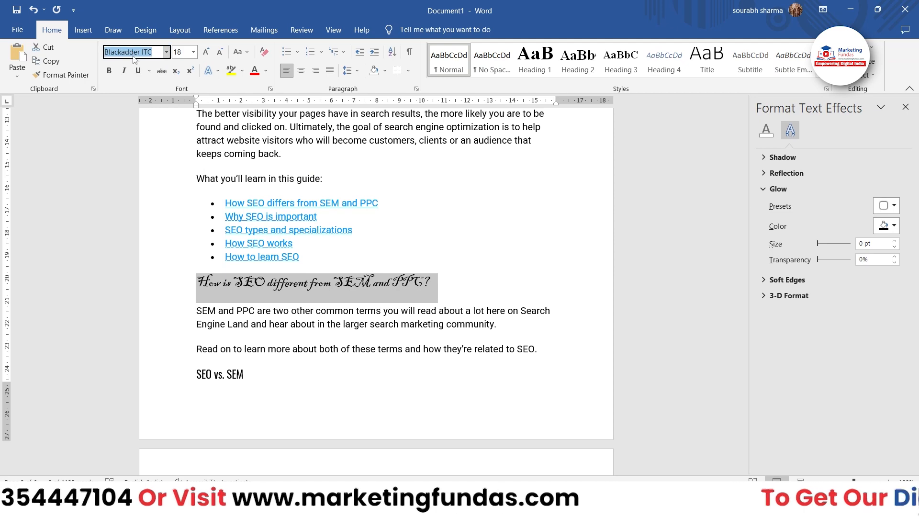
pyautogui.click(166, 52)
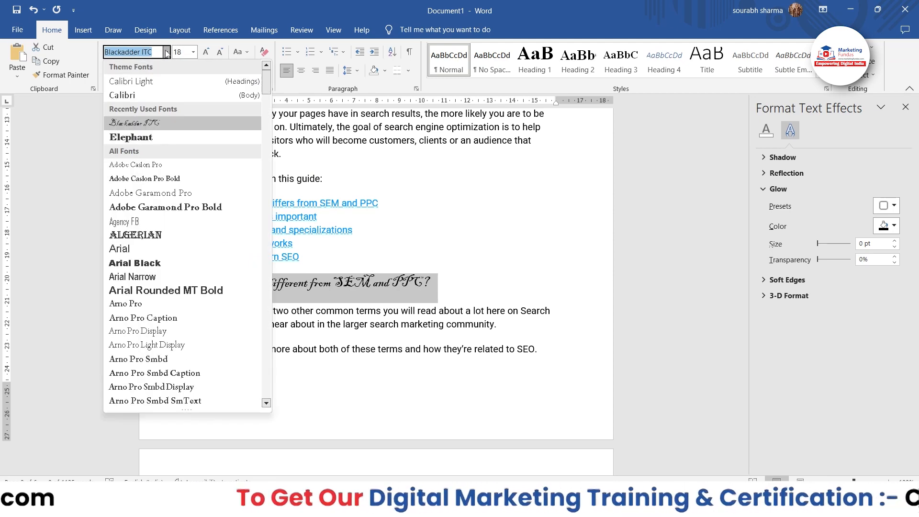